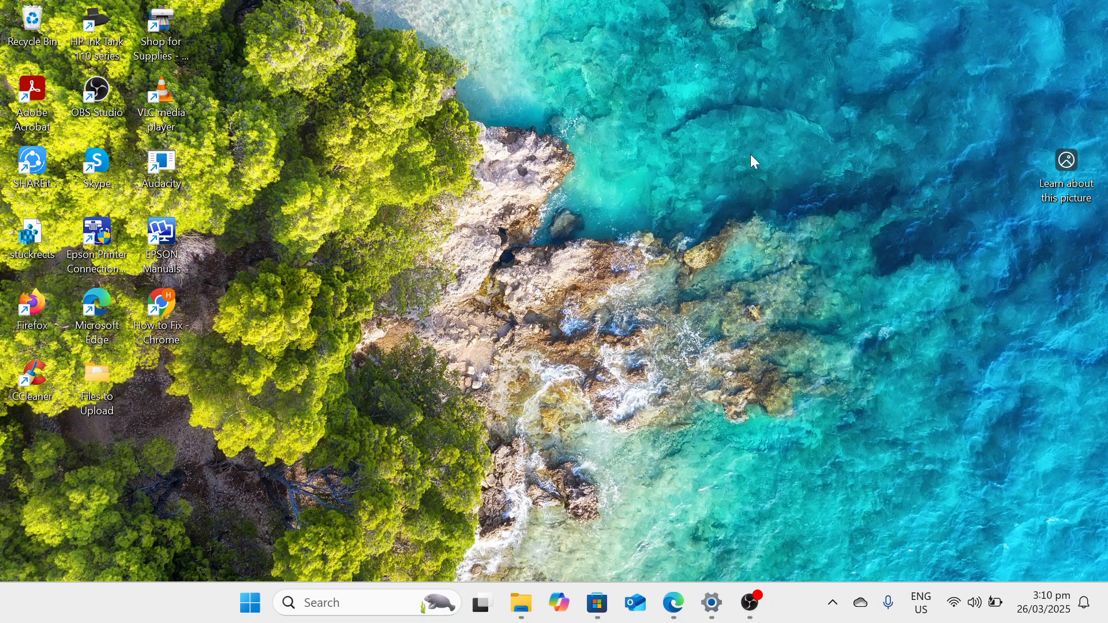
Open the Services console by running services.msc from the Run dialog.
{"action": "right_click", "coordinate": [256, 611]}
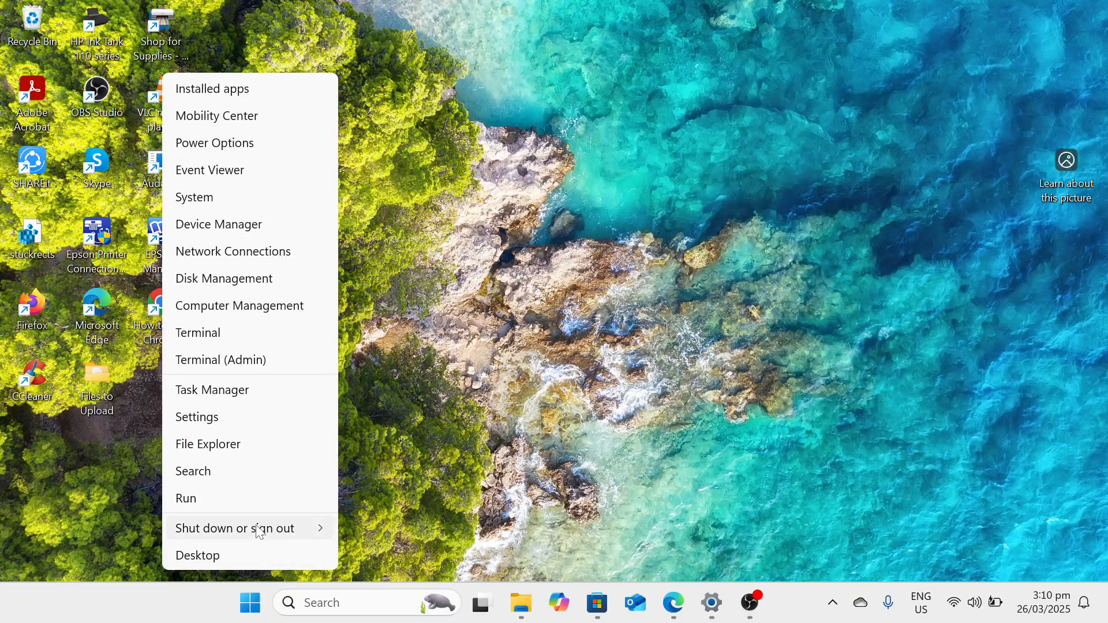
{"action": "left_click", "coordinate": [272, 510]}
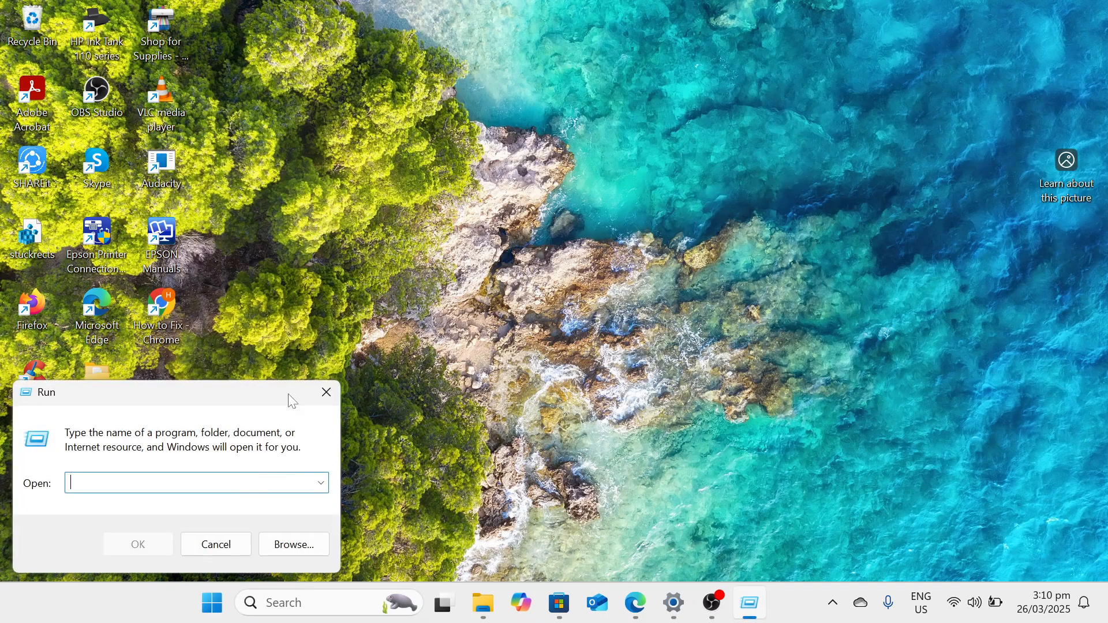
{"action": "left_click_drag", "start_coordinate": [289, 396], "coordinate": [676, 181]}
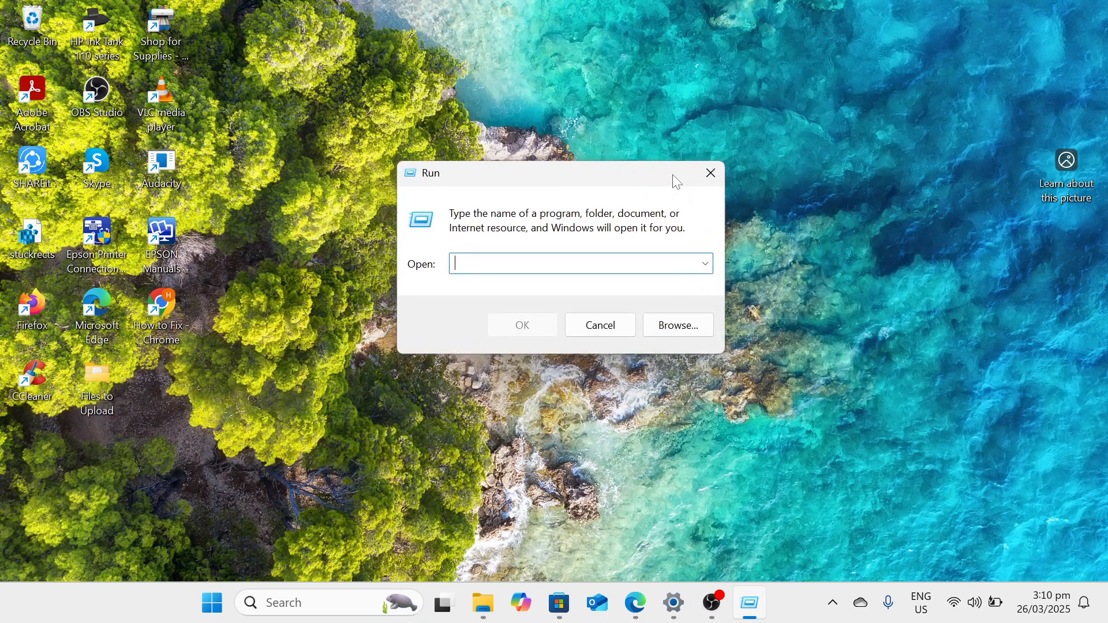
{"action": "type", "text": "s"}
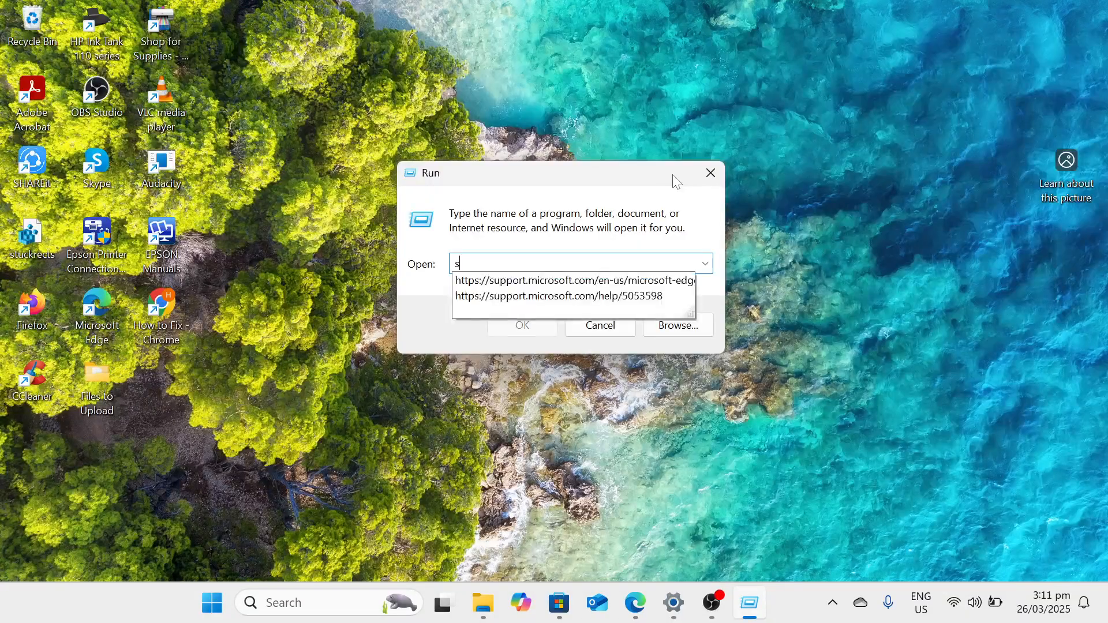
{"action": "type", "text": "ervices"}
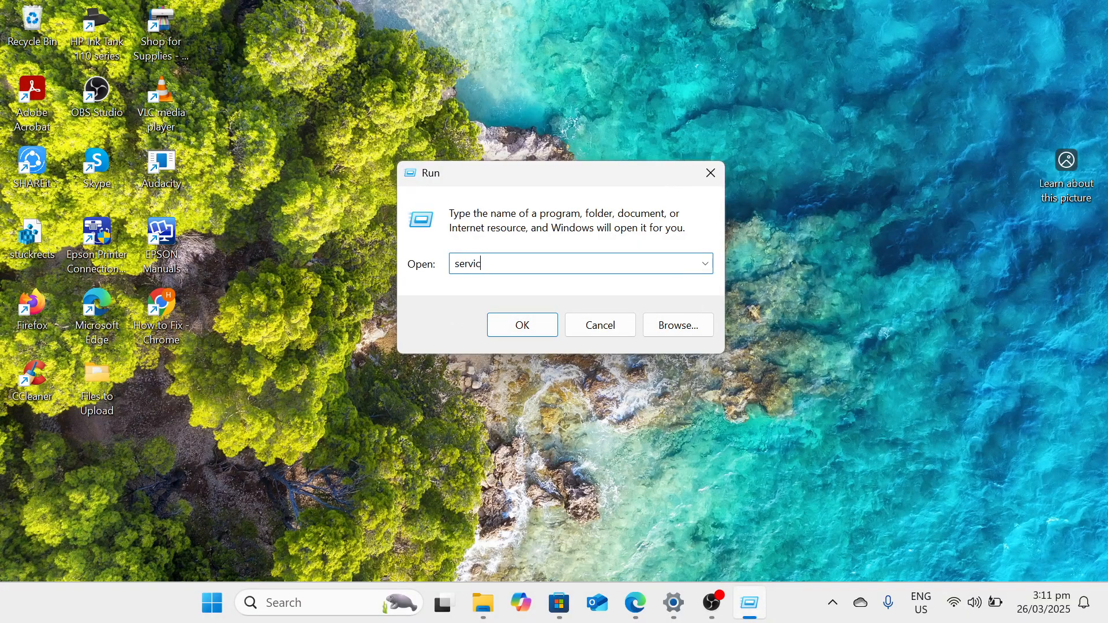
{"action": "type", "text": ".msc"}
{"action": "key", "text": "Return"}
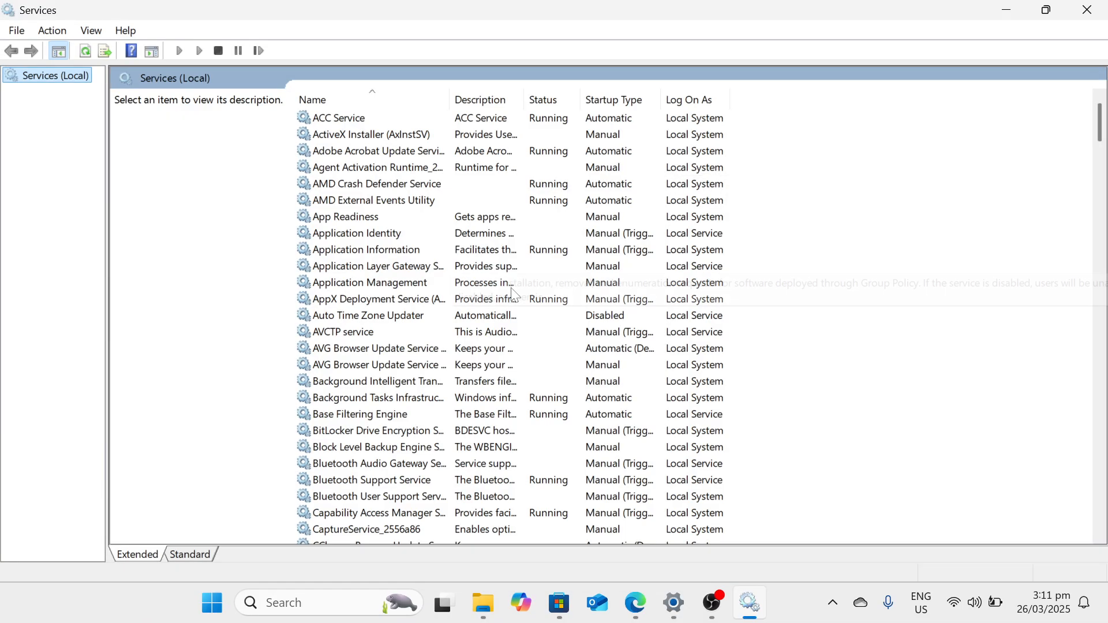
Locate the Windows Update service in the services list and open its properties.
{"action": "left_click", "coordinate": [381, 264]}
{"action": "left_click", "coordinate": [380, 263]}
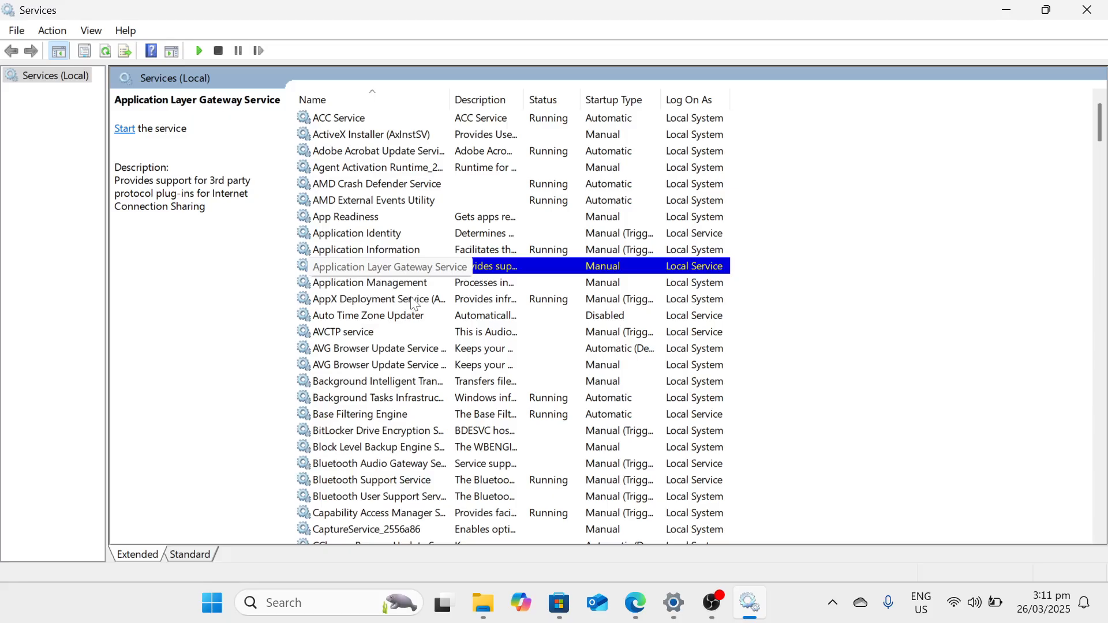
{"action": "key", "text": "w"}
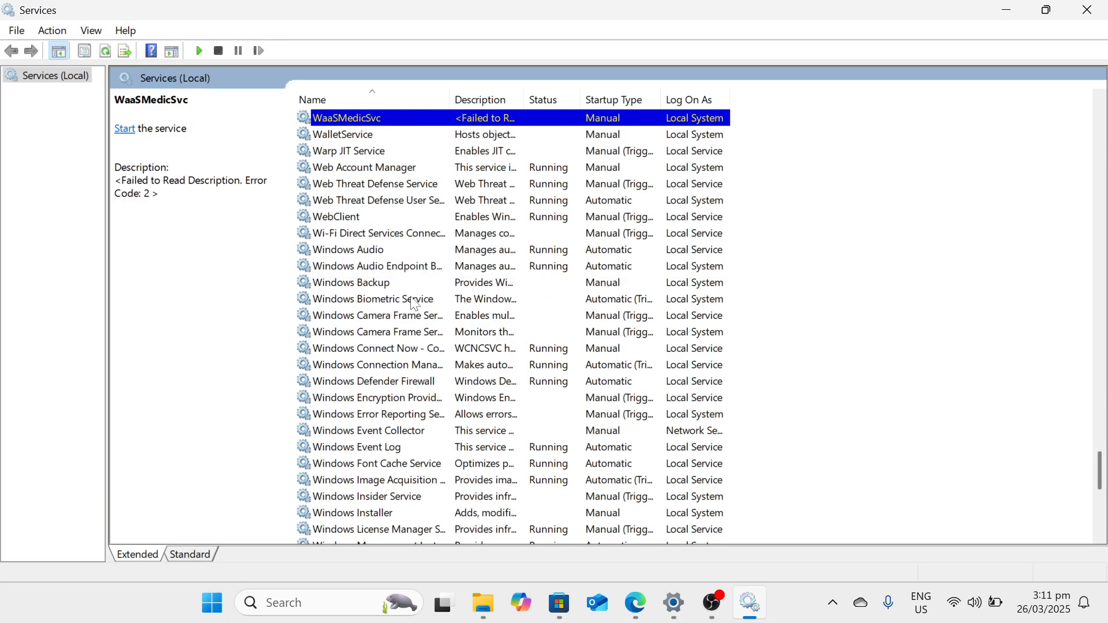
{"action": "scroll", "coordinate": [413, 304], "scroll_direction": "down", "scroll_amount": 8}
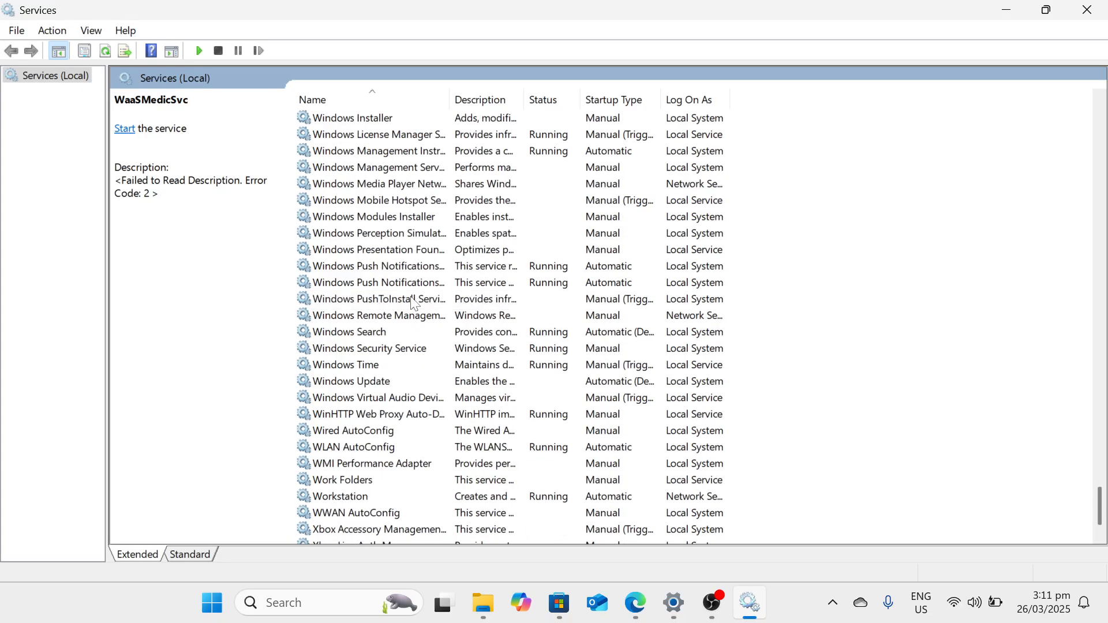
{"action": "left_click", "coordinate": [356, 382]}
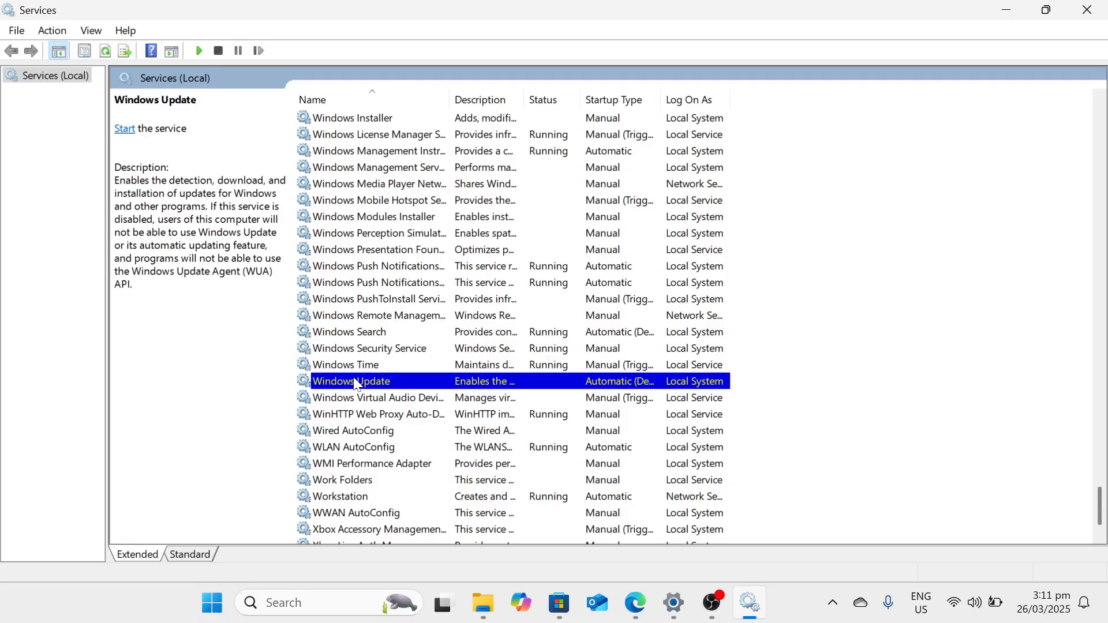
{"action": "right_click", "coordinate": [356, 384]}
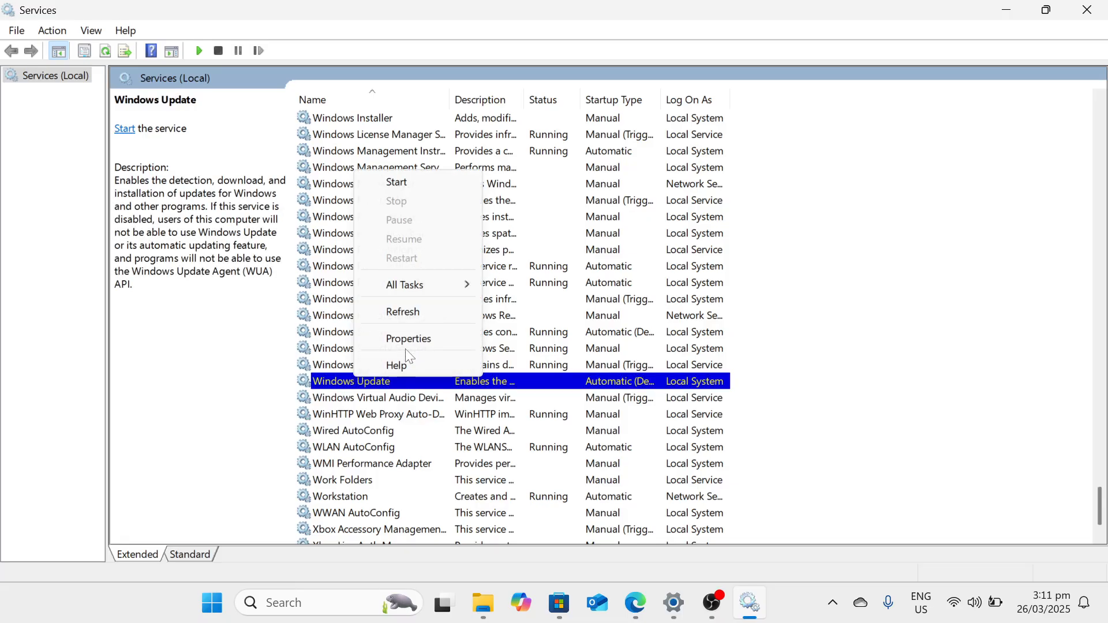
{"action": "left_click", "coordinate": [422, 345]}
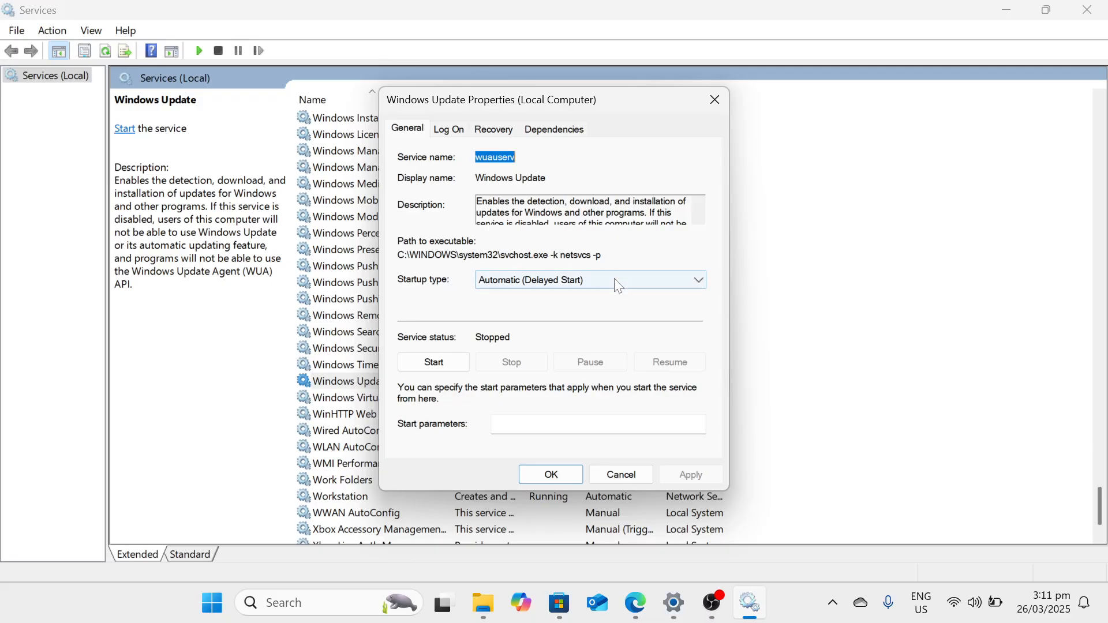
Set the Windows Update service's startup type to Disabled, apply the change, and close the Services console.
{"action": "left_click", "coordinate": [700, 280]}
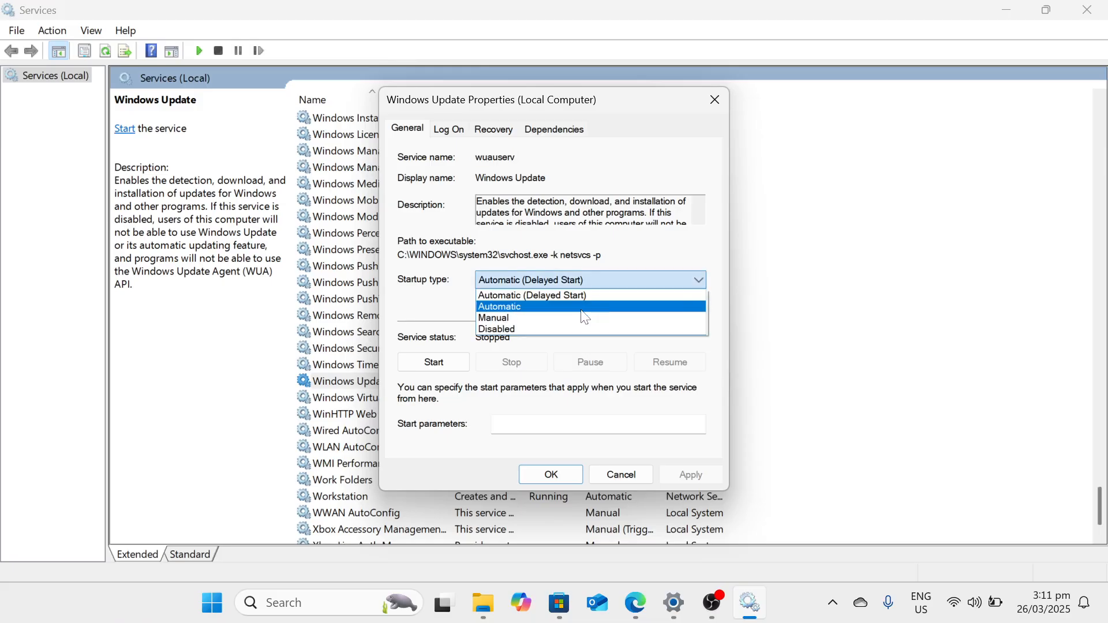
{"action": "left_click", "coordinate": [580, 329]}
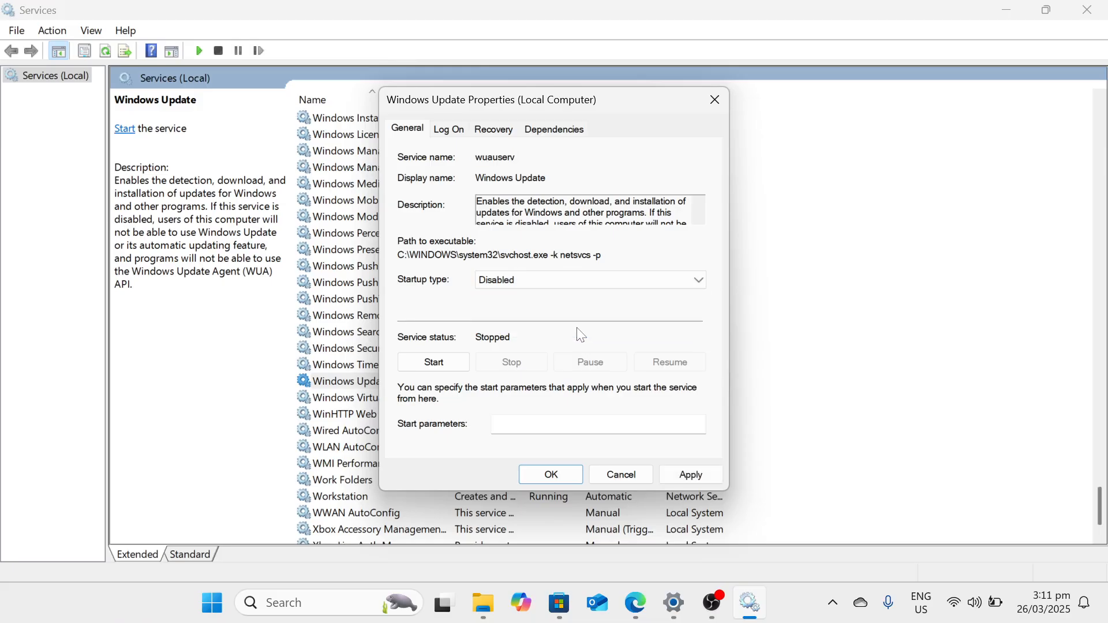
{"action": "left_click", "coordinate": [692, 477]}
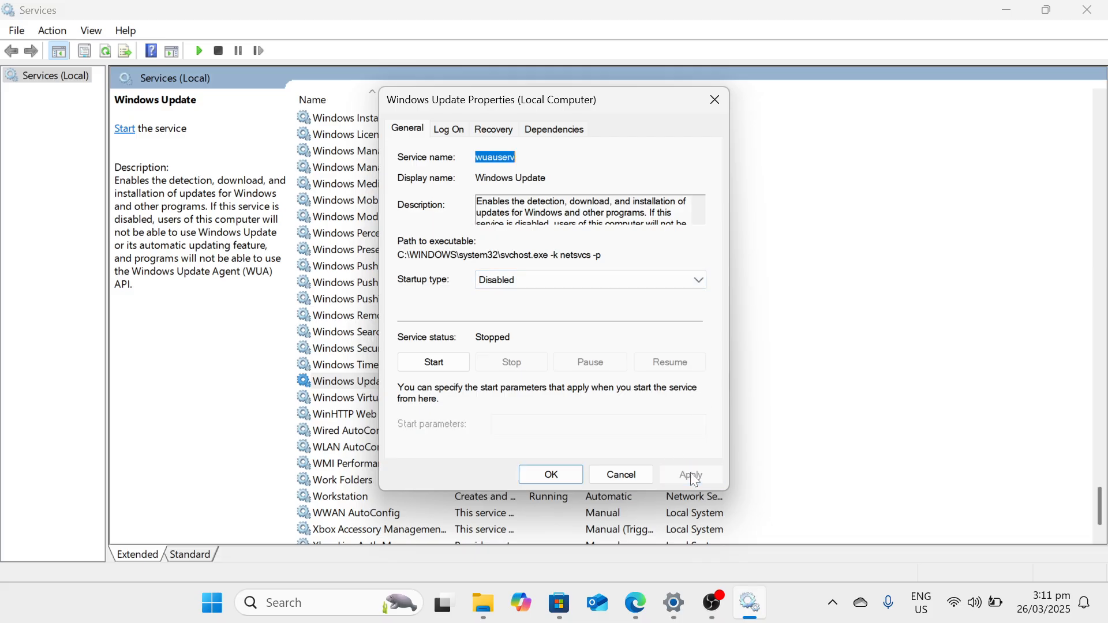
{"action": "left_click", "coordinate": [552, 477]}
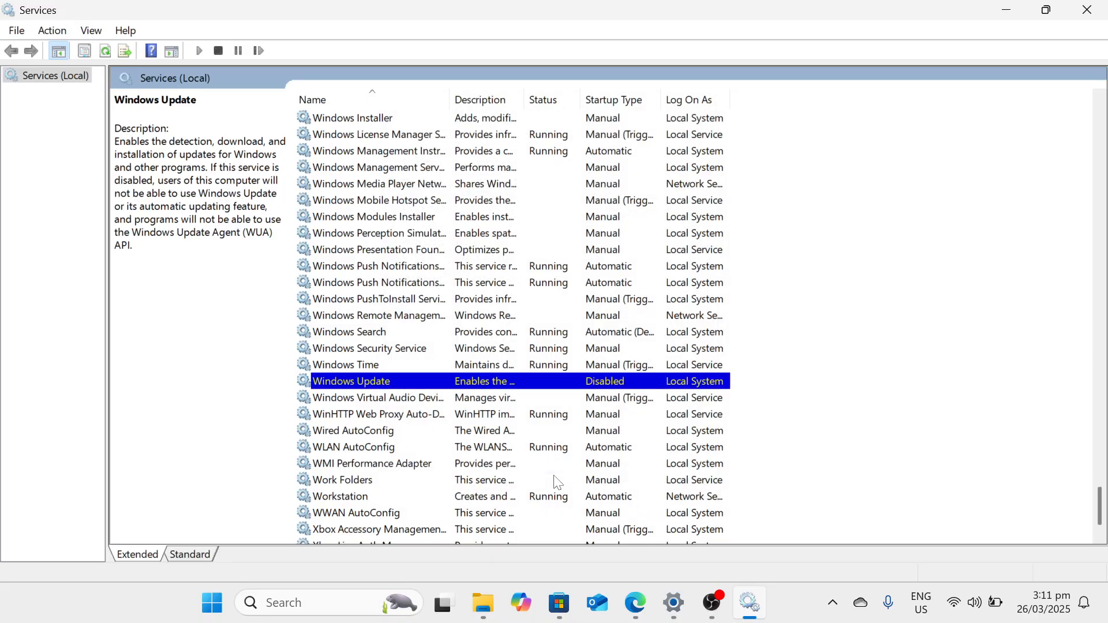
{"action": "left_click", "coordinate": [1104, 5]}
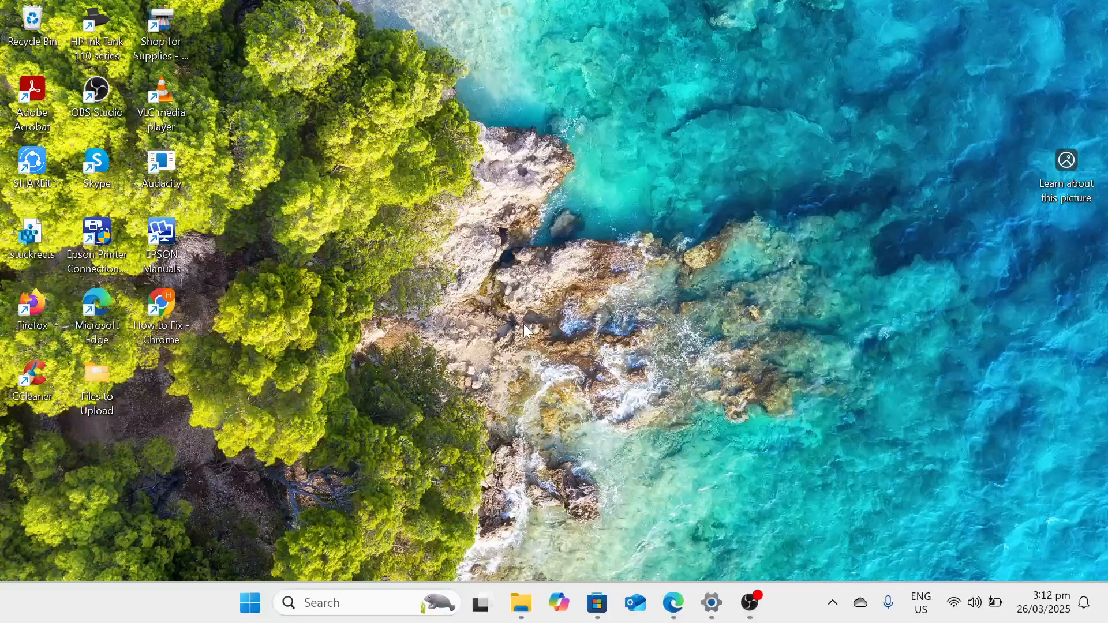
Open the Registry Editor by running regedit from the Run dialog.
{"action": "key", "text": "super+r"}
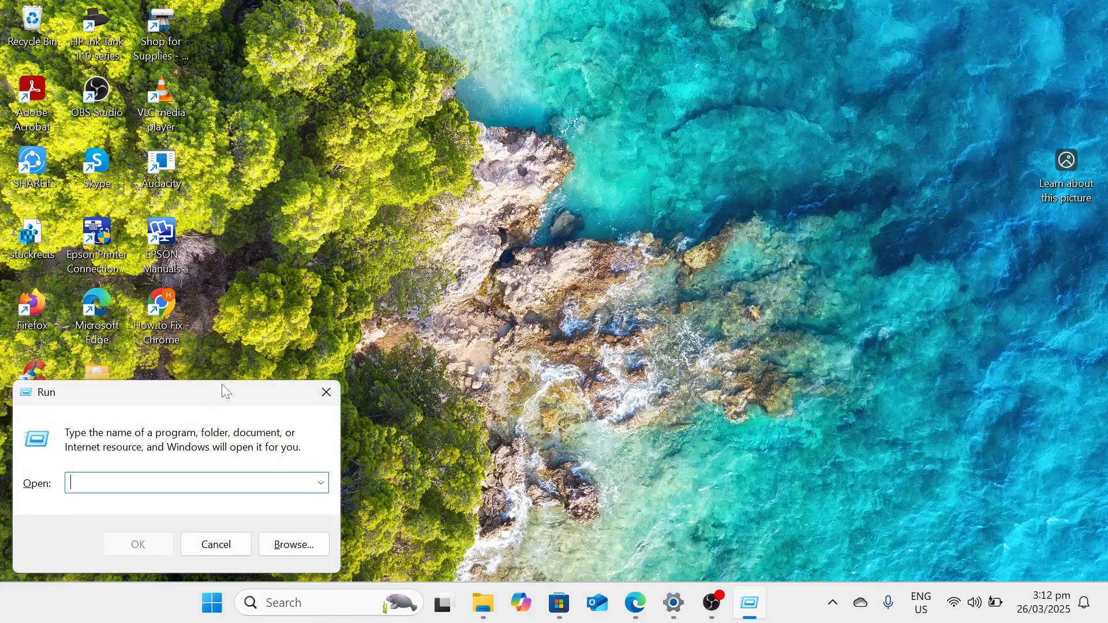
{"action": "left_click_drag", "start_coordinate": [222, 384], "coordinate": [600, 147]}
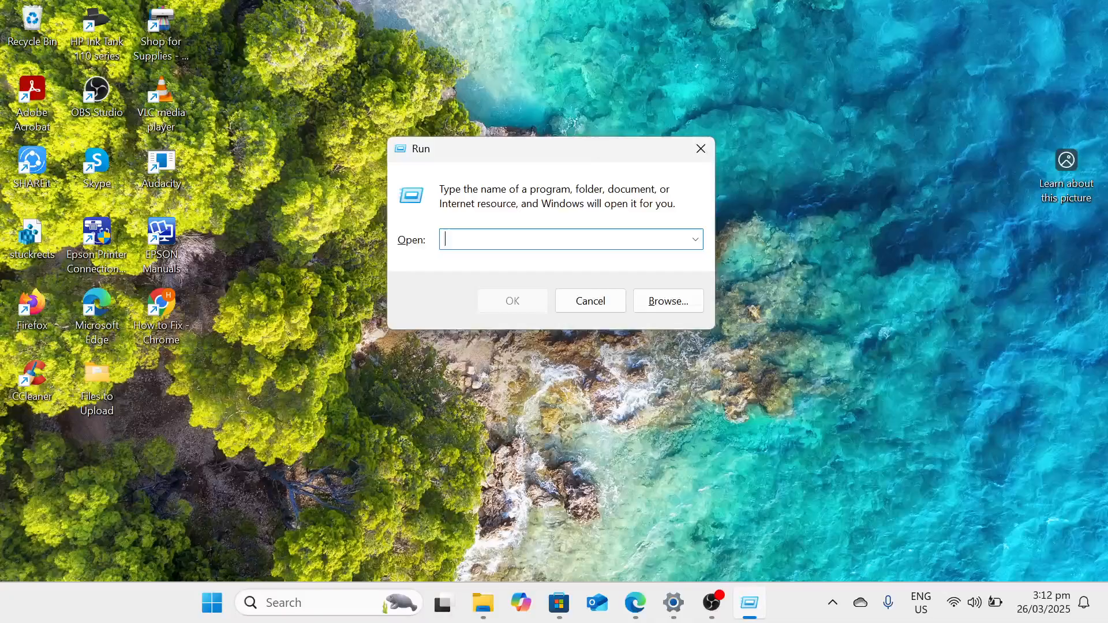
{"action": "type", "text": "regedit"}
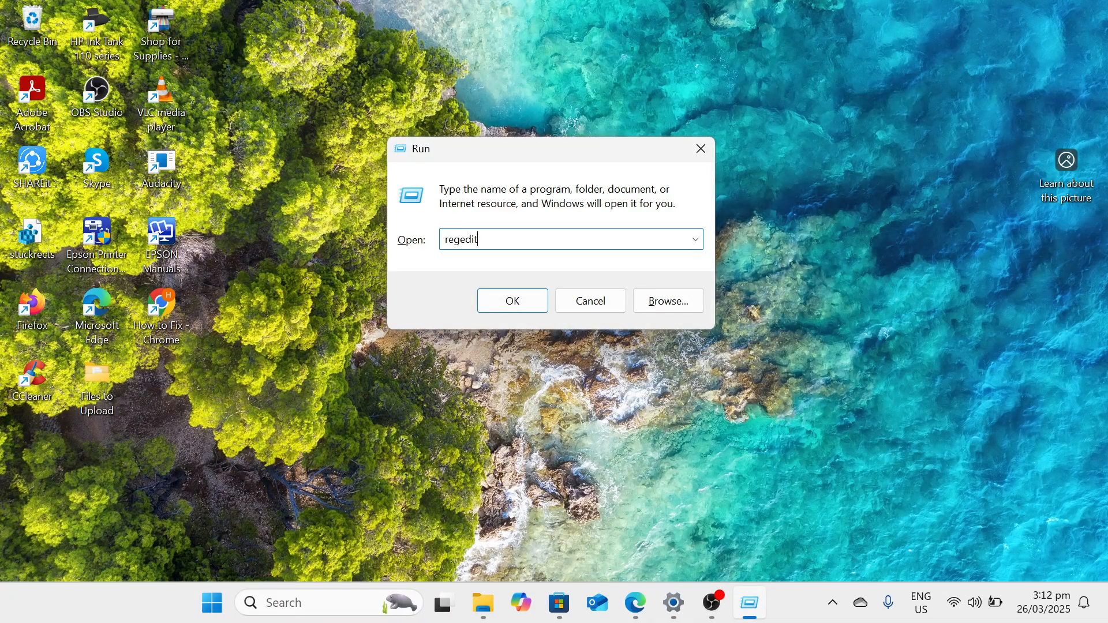
{"action": "key", "text": "Return"}
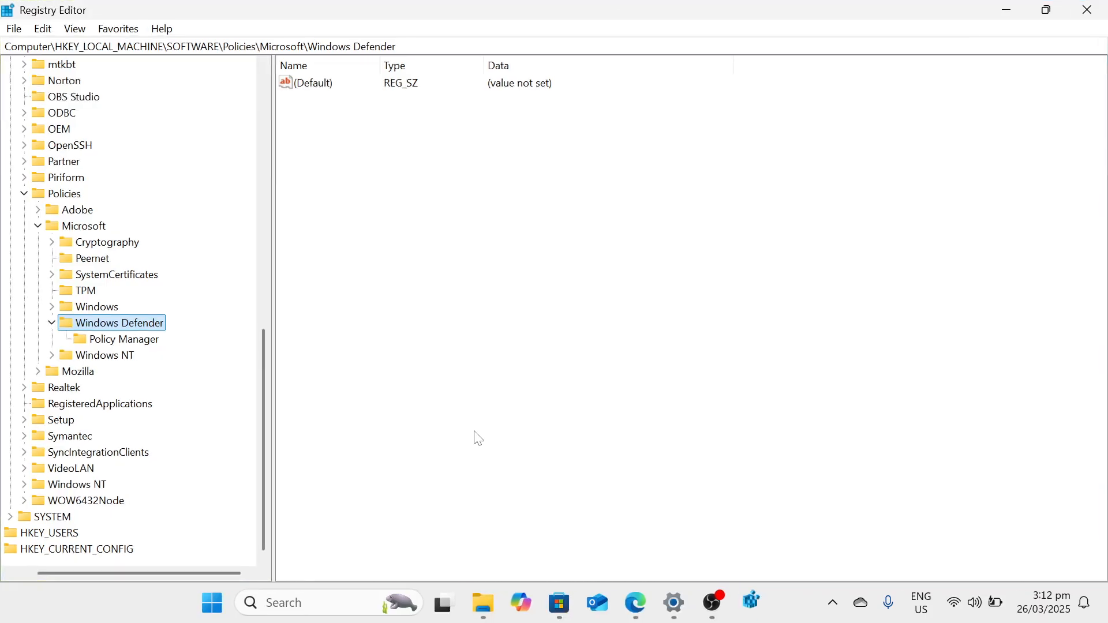
Collapse the SOFTWARE and HKEY_LOCAL_MACHINE branches of the registry tree.
{"action": "scroll", "coordinate": [43, 277], "scroll_direction": "up", "scroll_amount": 15}
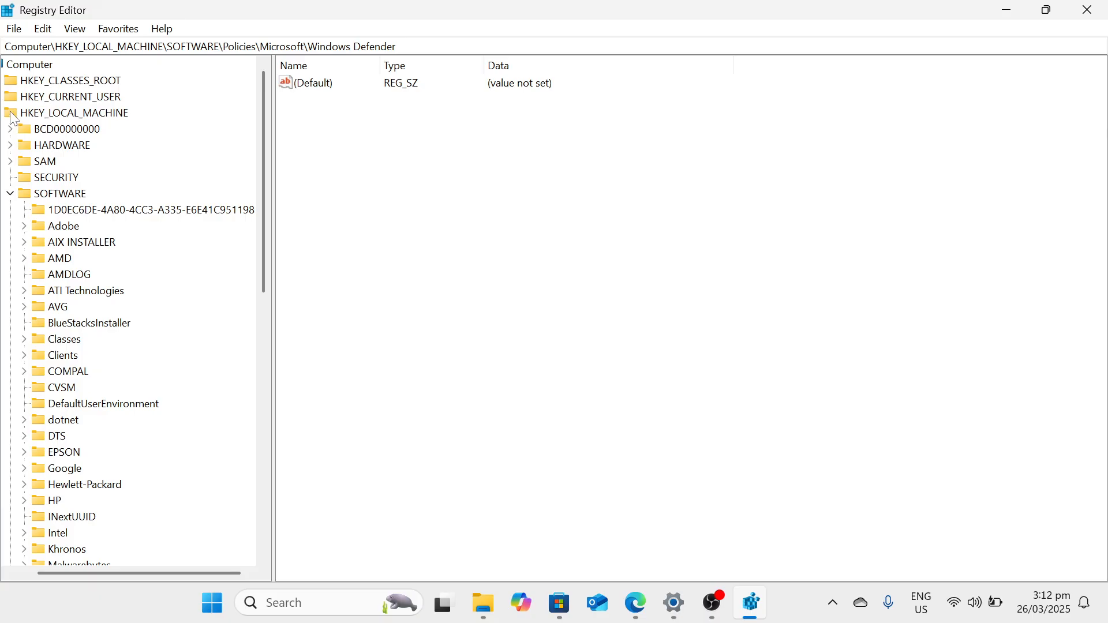
{"action": "left_click", "coordinate": [12, 195]}
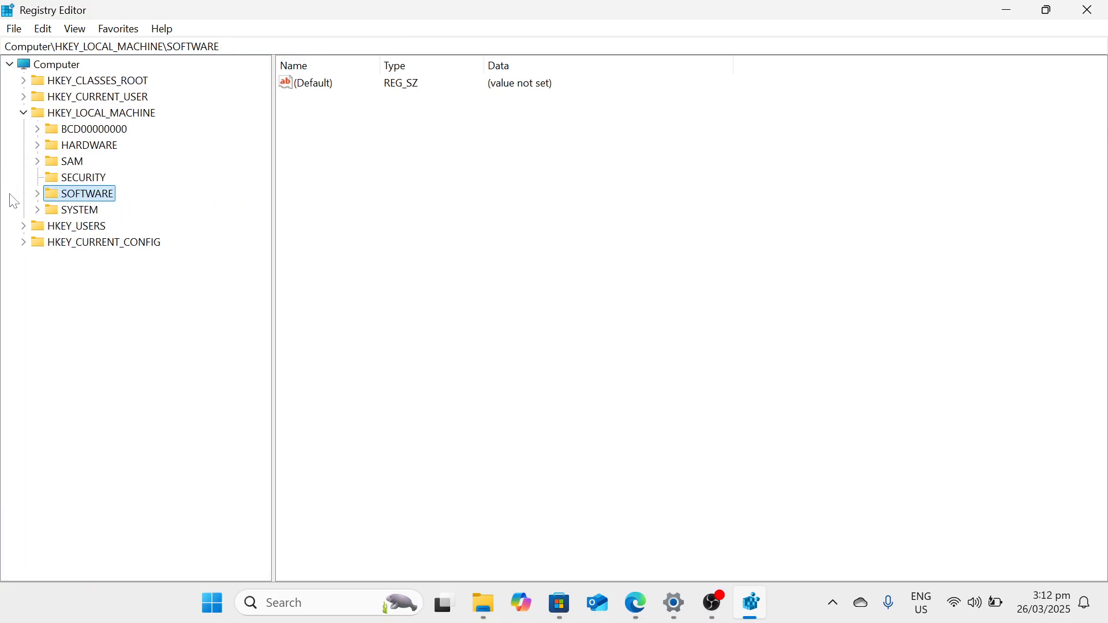
{"action": "left_click", "coordinate": [22, 112]}
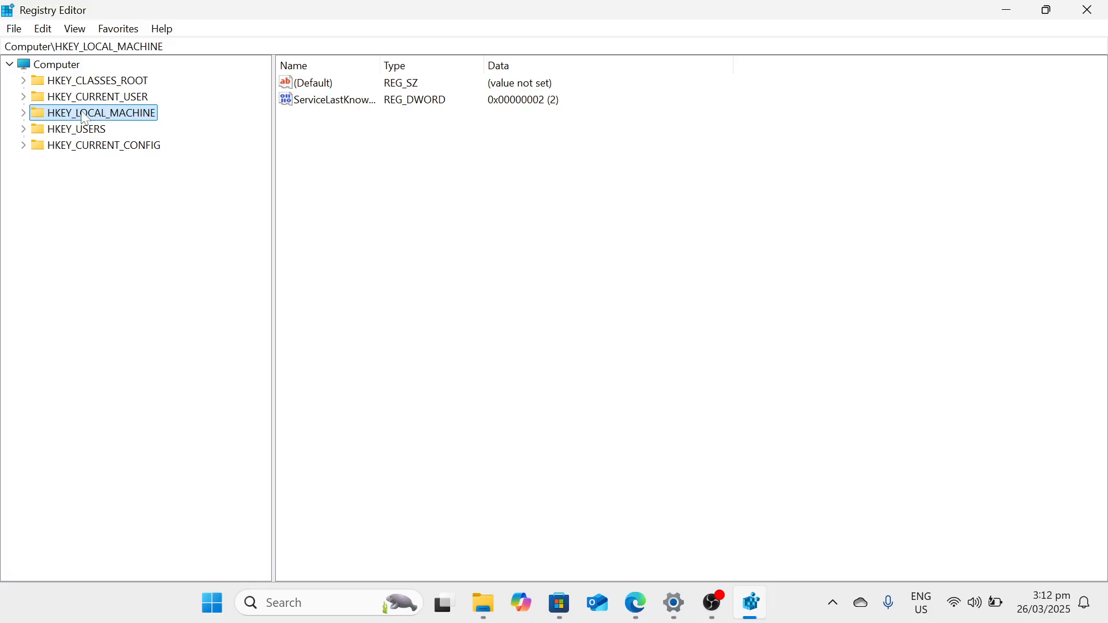
Expand the registry tree down to HKEY_LOCAL_MACHINE\SOFTWARE\Policies\Microsoft.
{"action": "left_click", "coordinate": [23, 113]}
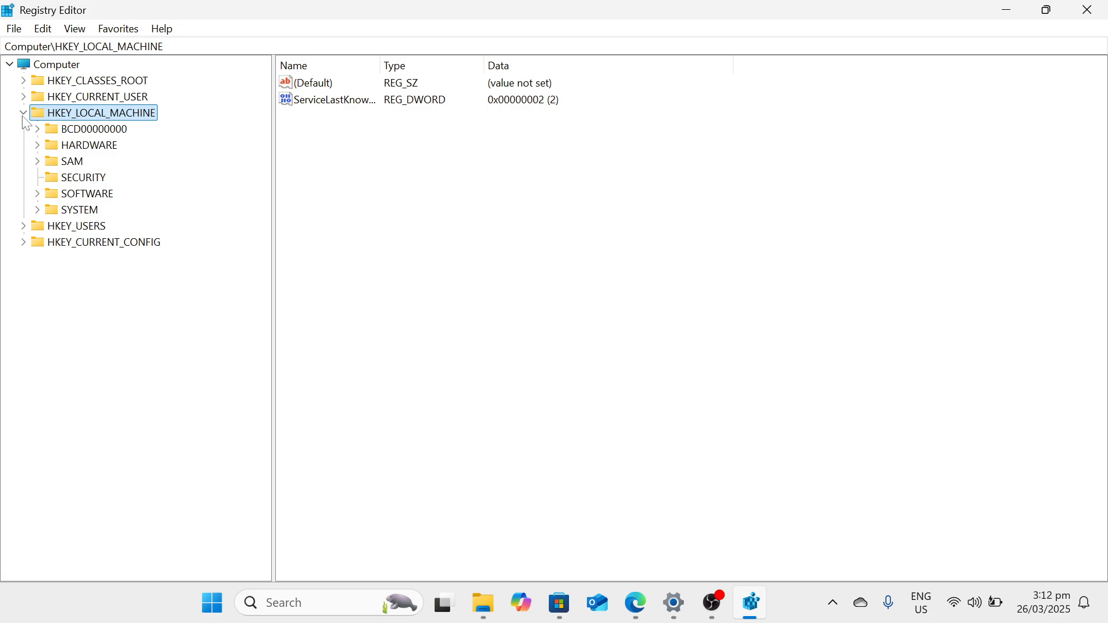
{"action": "left_click", "coordinate": [37, 195]}
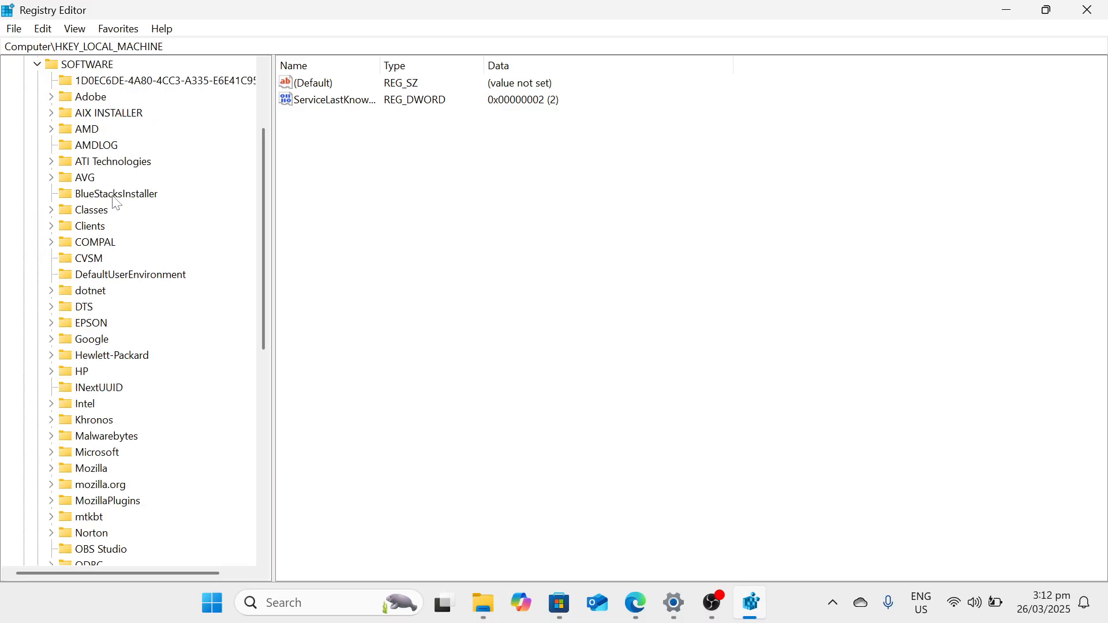
{"action": "scroll", "coordinate": [113, 199], "scroll_direction": "down", "scroll_amount": 6}
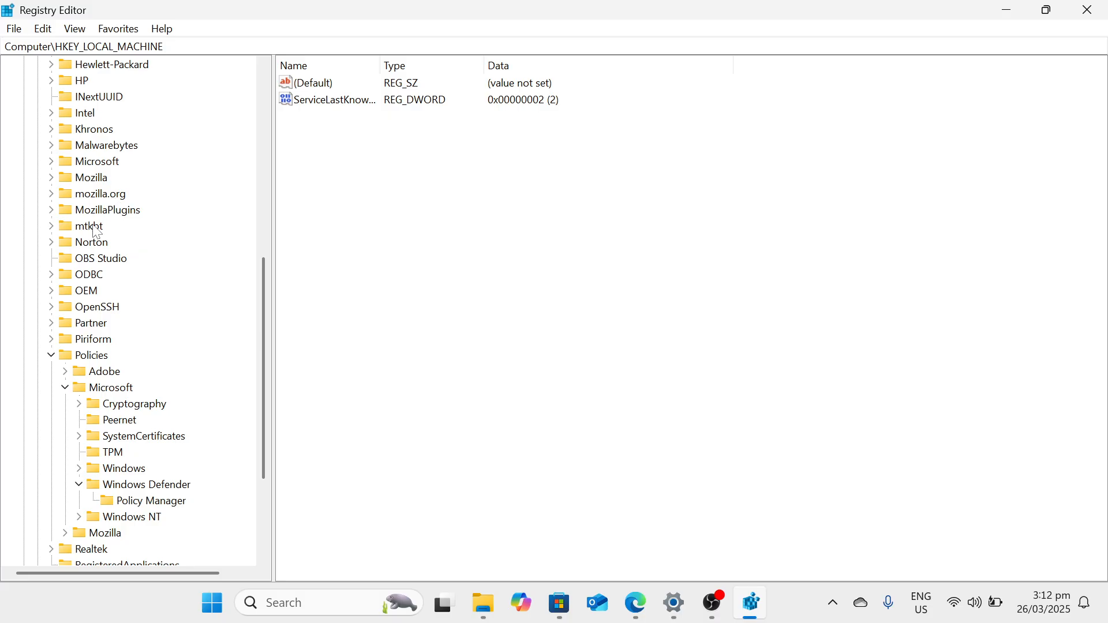
{"action": "left_click", "coordinate": [52, 356]}
{"action": "left_click", "coordinate": [51, 373]}
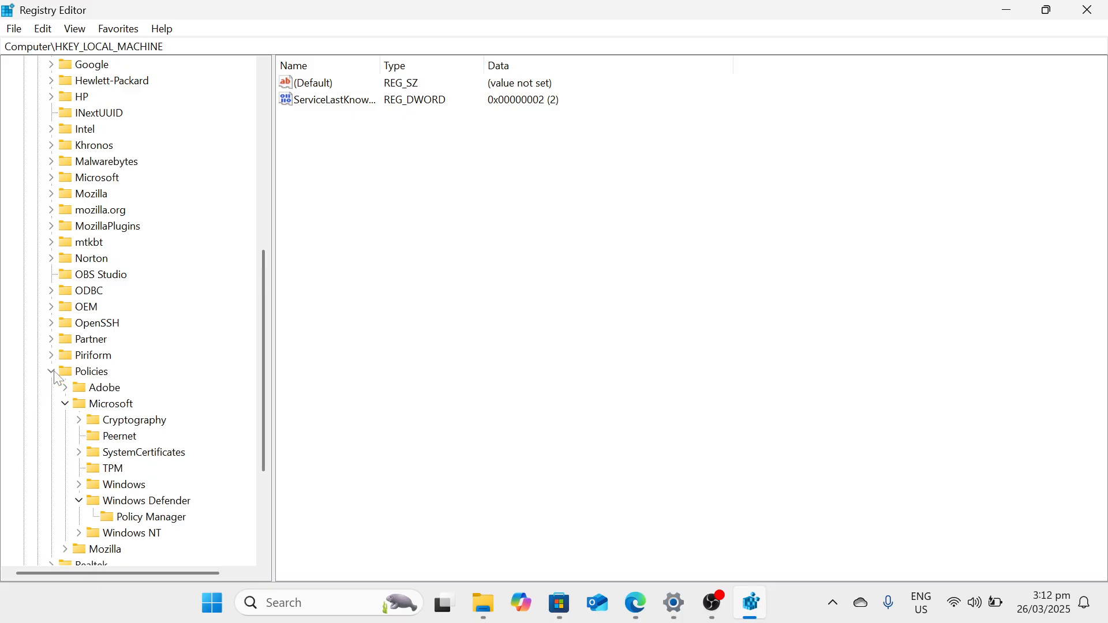
{"action": "scroll", "coordinate": [115, 400], "scroll_direction": "down", "scroll_amount": 1}
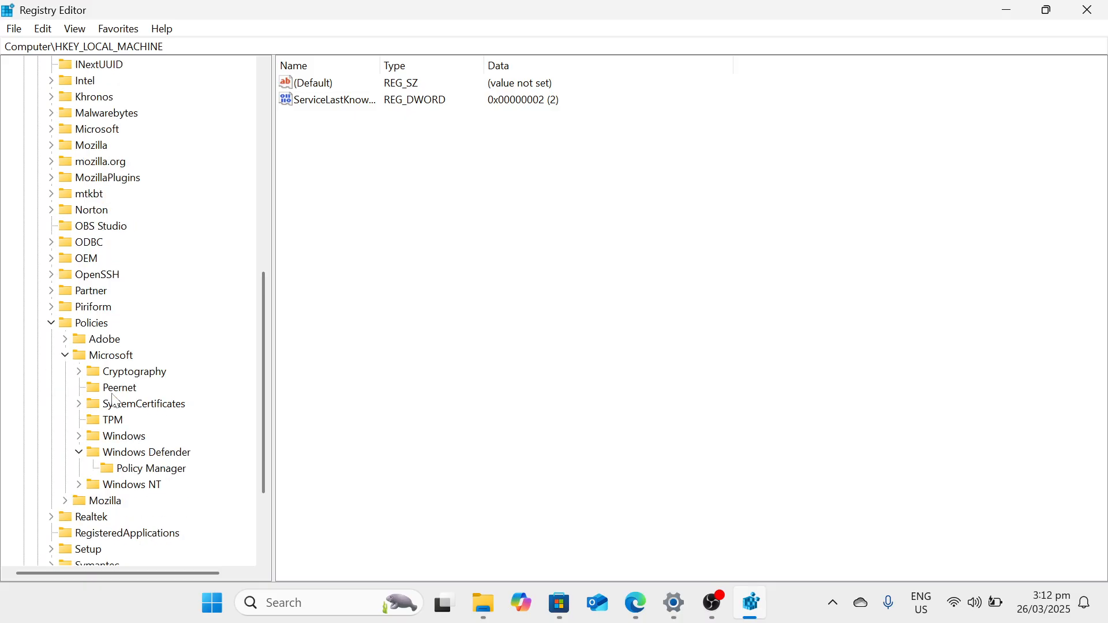
{"action": "left_click", "coordinate": [65, 355]}
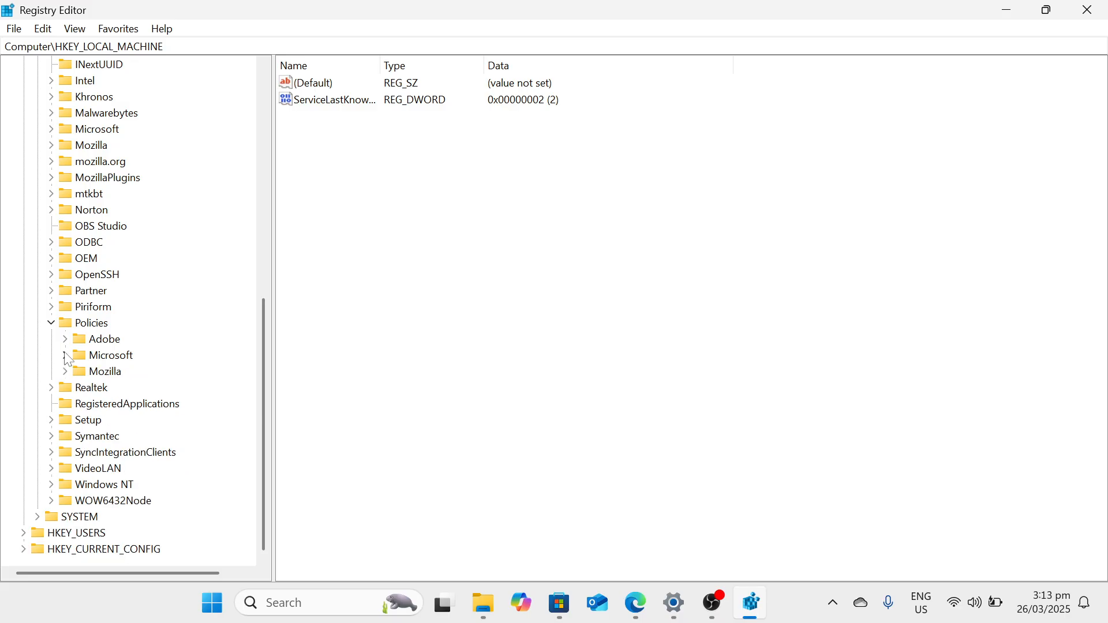
{"action": "left_click", "coordinate": [65, 356]}
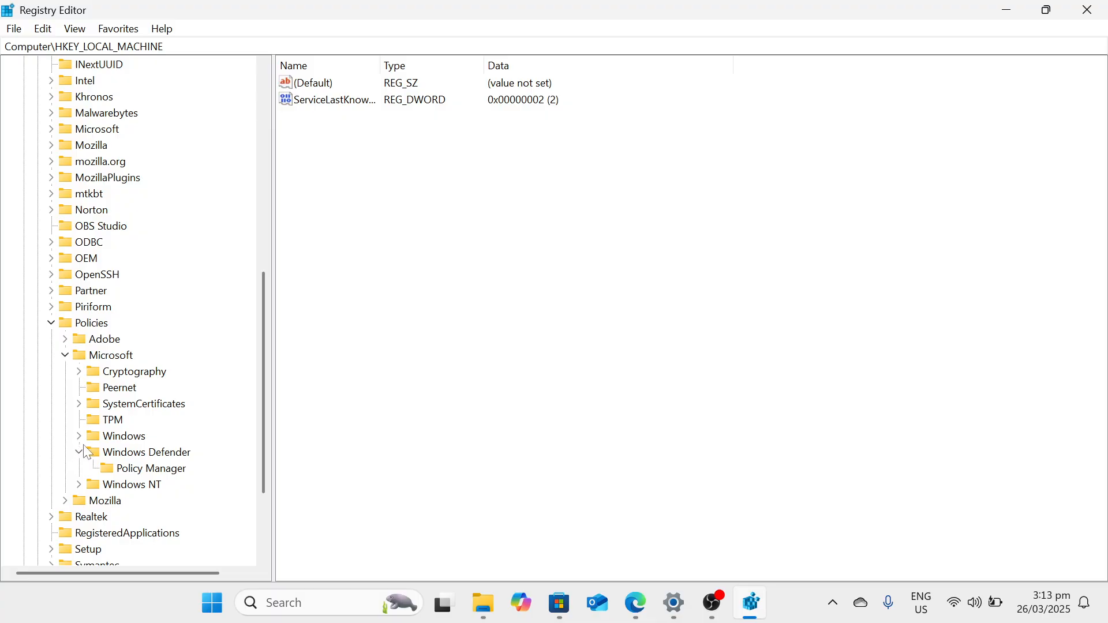
Create a new key named Windows Update under HKEY_LOCAL_MACHINE\SOFTWARE\Policies\Microsoft\Windows.
{"action": "left_click", "coordinate": [107, 441]}
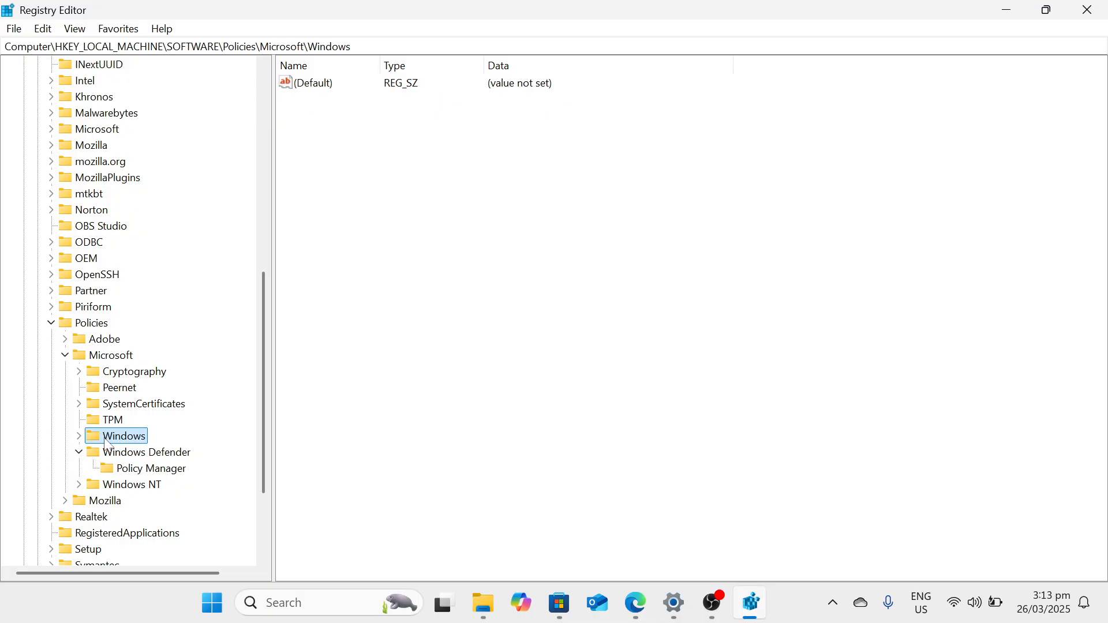
{"action": "right_click", "coordinate": [109, 443]}
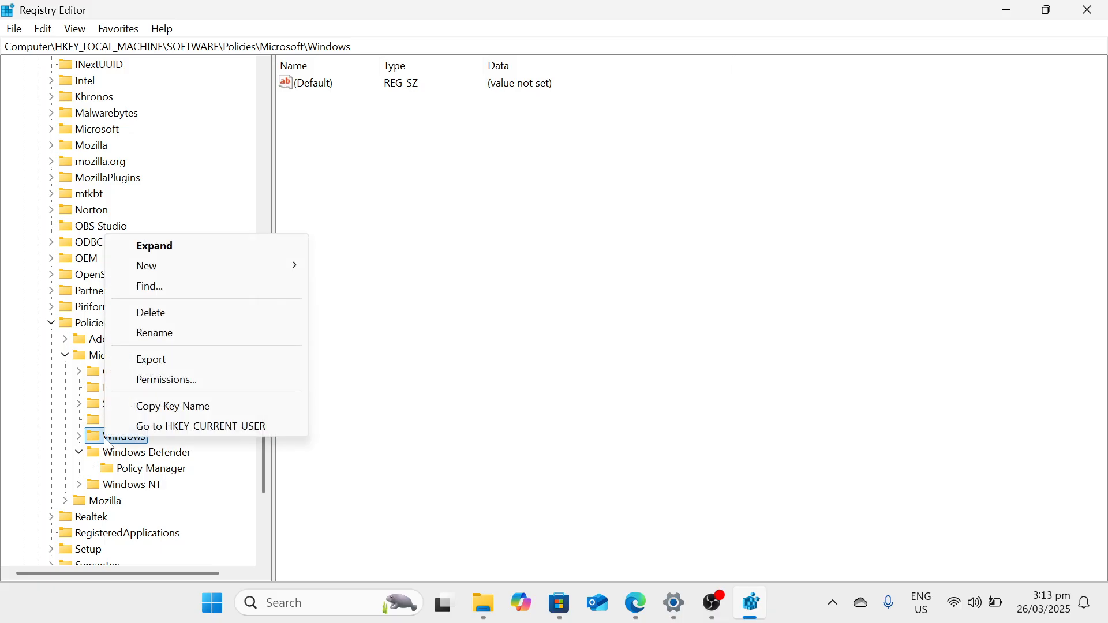
{"action": "mouse_move", "coordinate": [179, 268]}
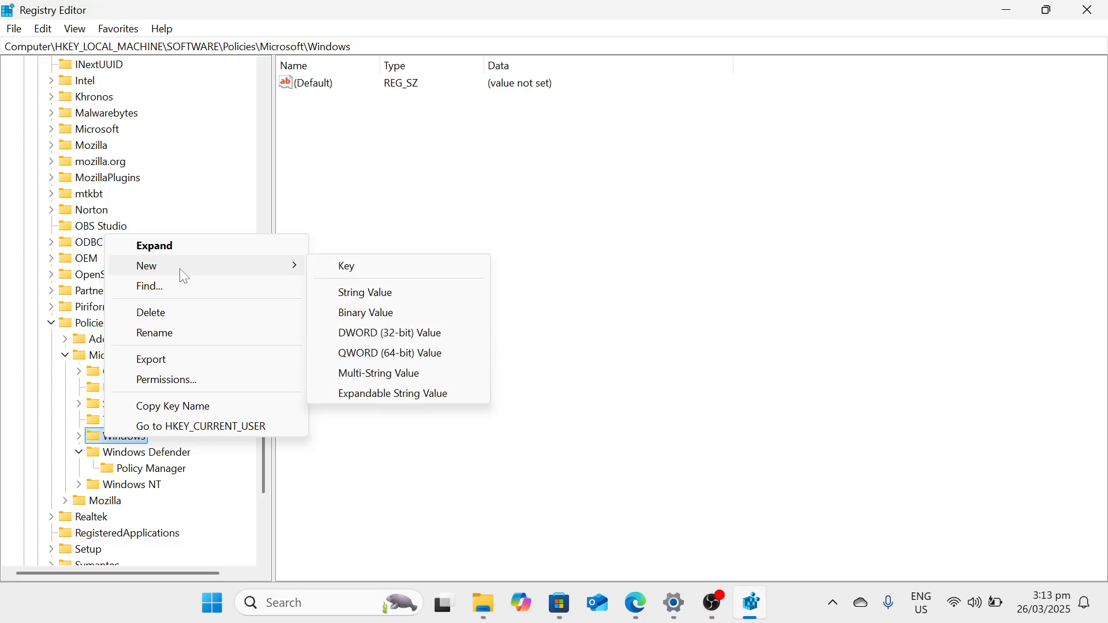
{"action": "left_click", "coordinate": [369, 267]}
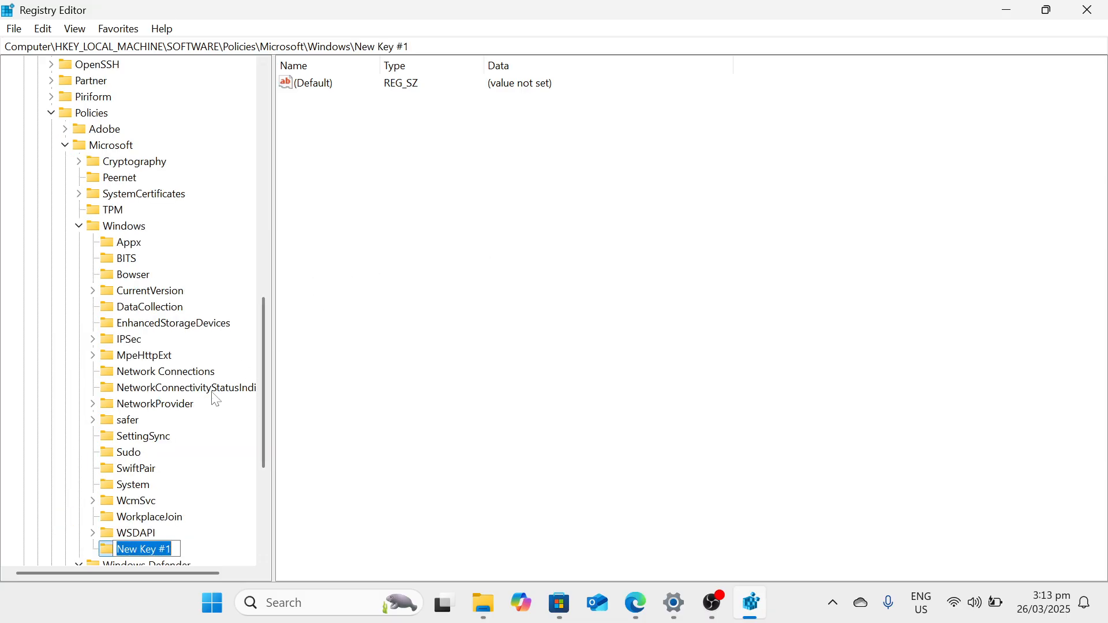
{"action": "type", "text": "W"}
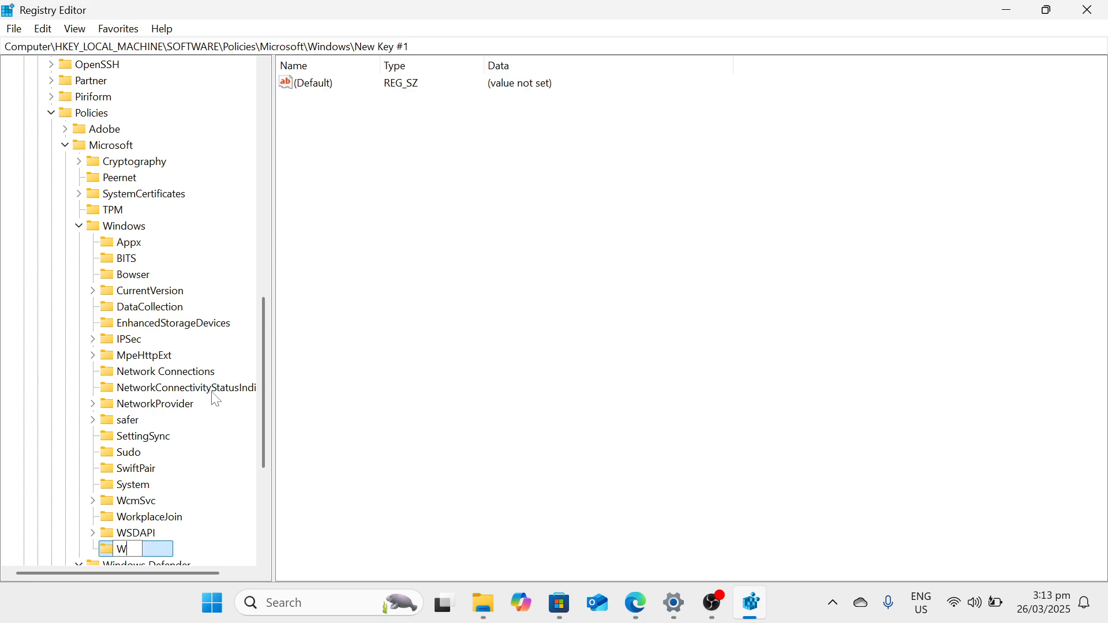
{"action": "type", "text": "indows Update"}
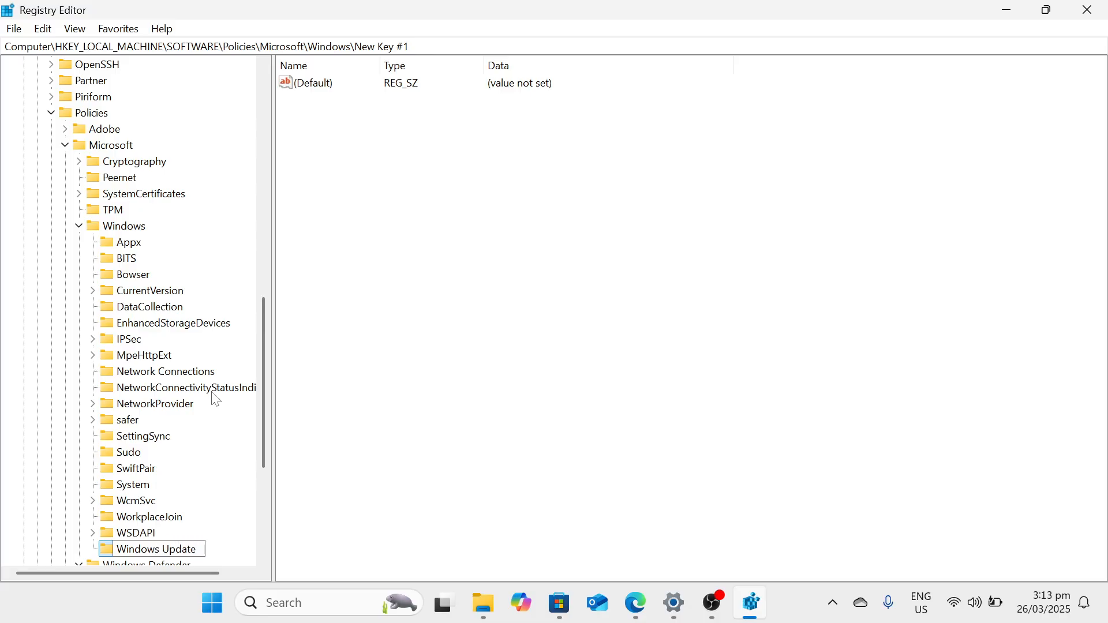
{"action": "key", "text": "Return"}
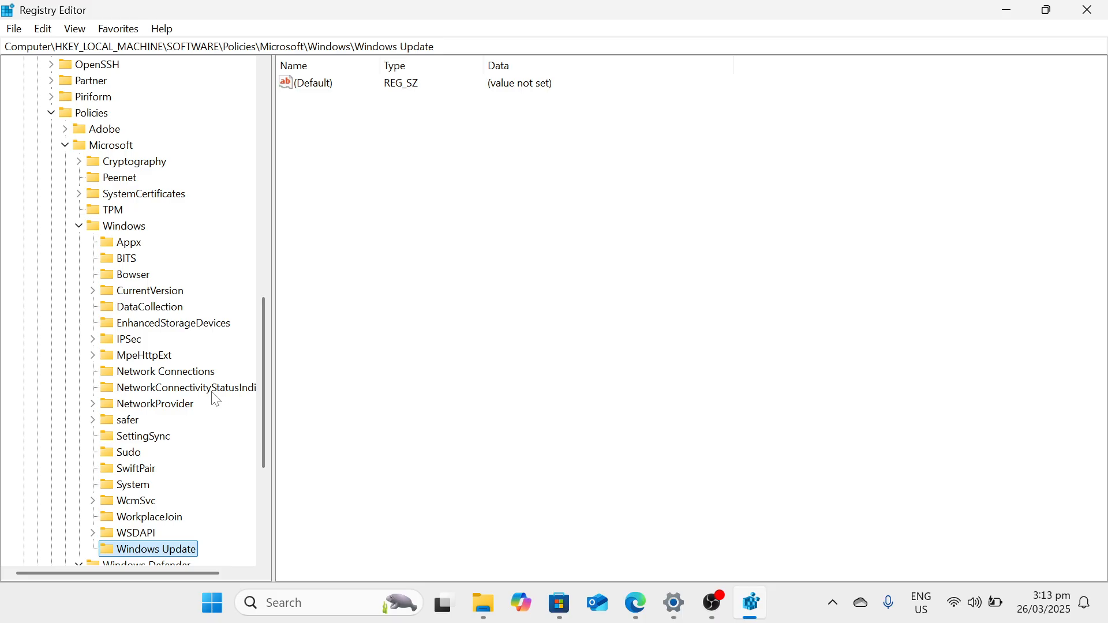
Create a subkey named AU inside the Windows Update key.
{"action": "scroll", "coordinate": [217, 399], "scroll_direction": "down", "scroll_amount": 1}
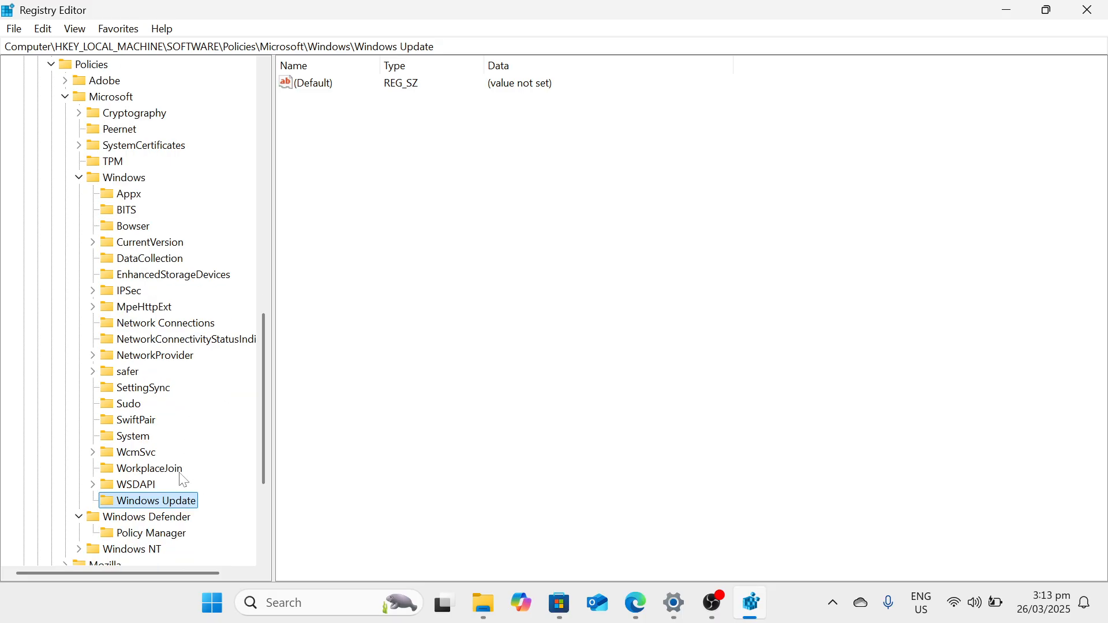
{"action": "right_click", "coordinate": [181, 505]}
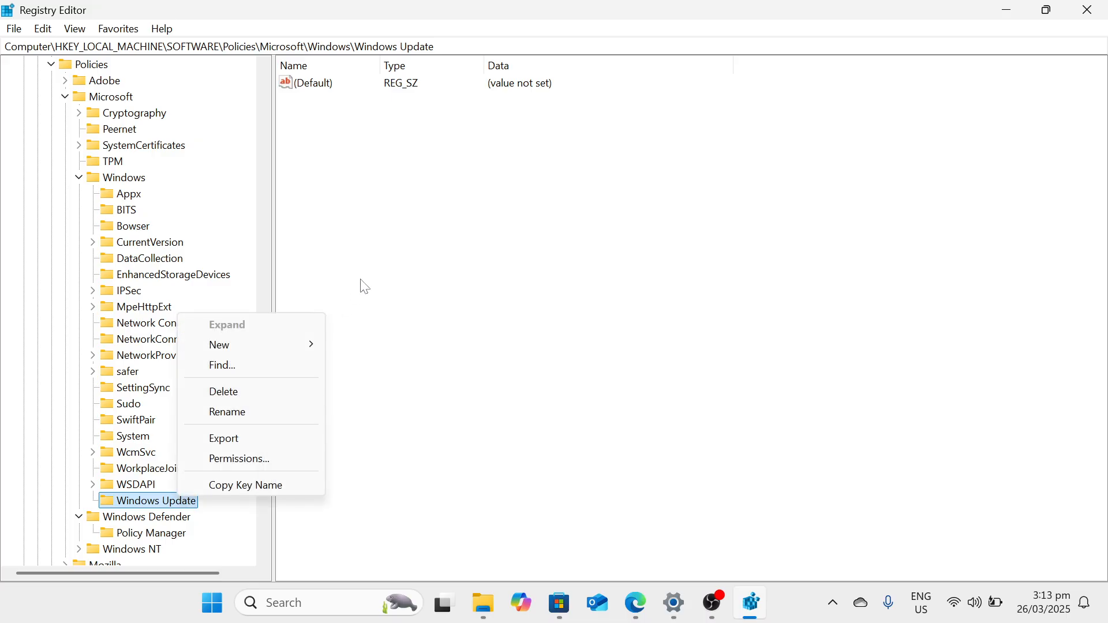
{"action": "left_click", "coordinate": [152, 505]}
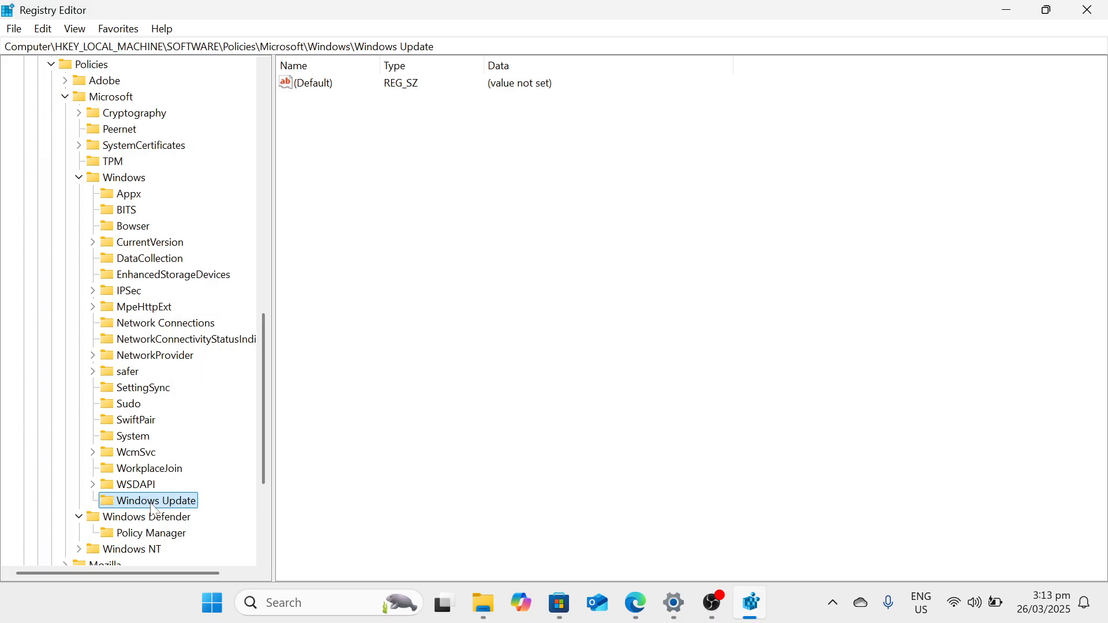
{"action": "right_click", "coordinate": [153, 509]}
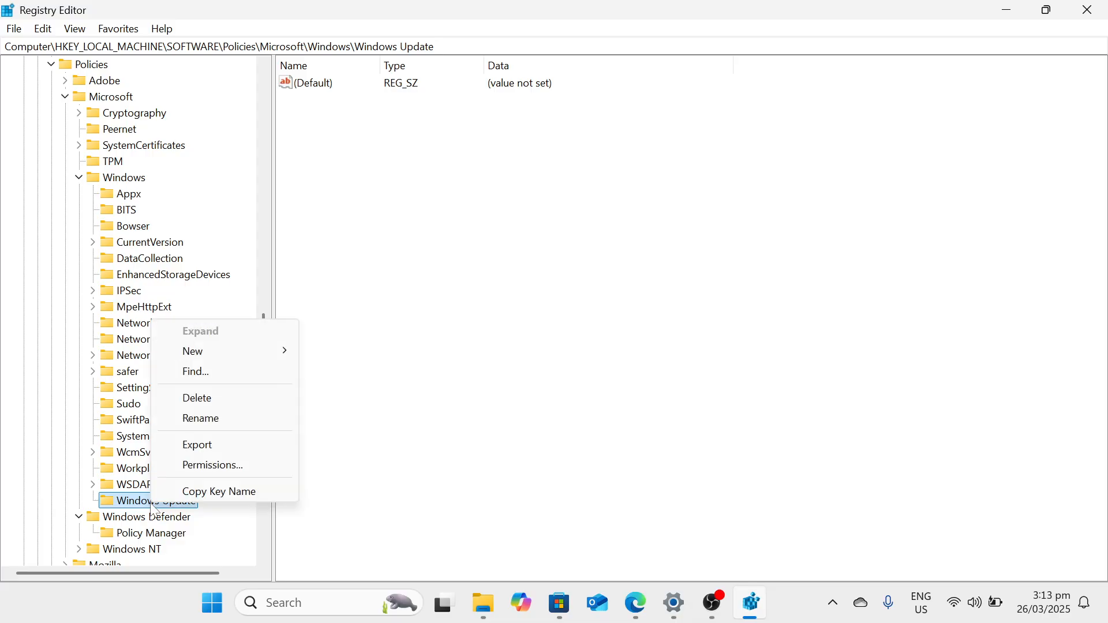
{"action": "left_click", "coordinate": [359, 227]}
{"action": "right_click", "coordinate": [360, 229]}
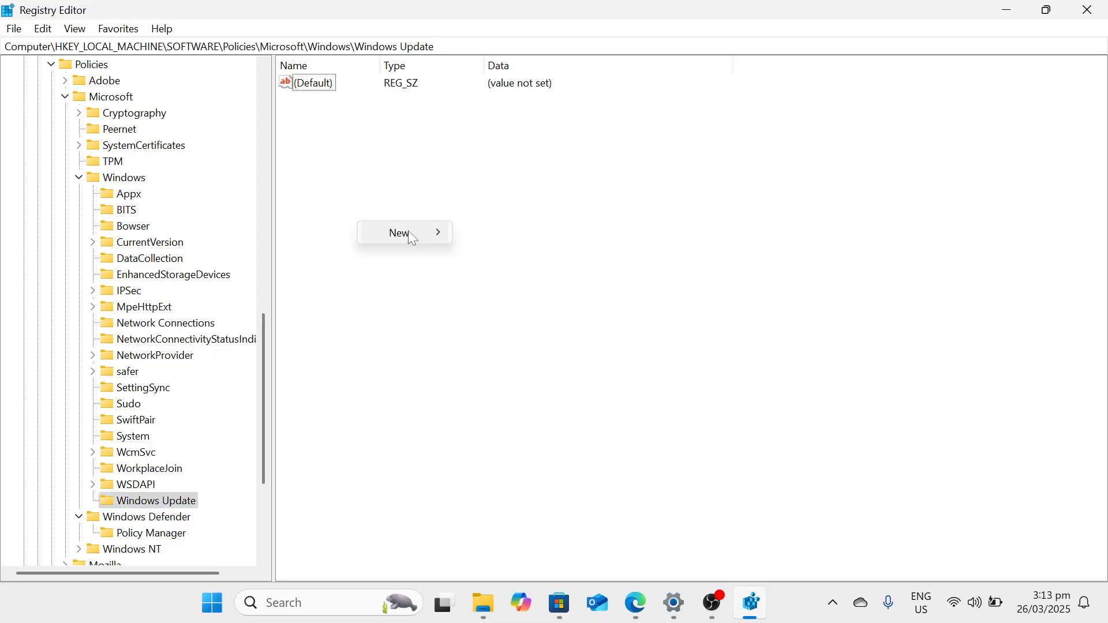
{"action": "mouse_move", "coordinate": [412, 237]}
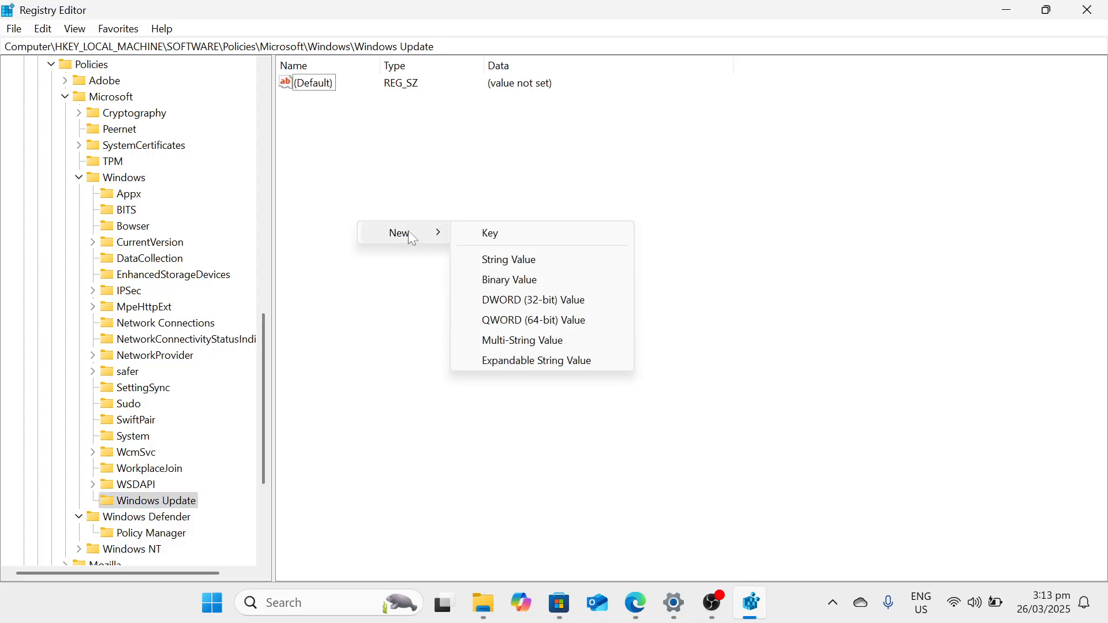
{"action": "left_click", "coordinate": [490, 233]}
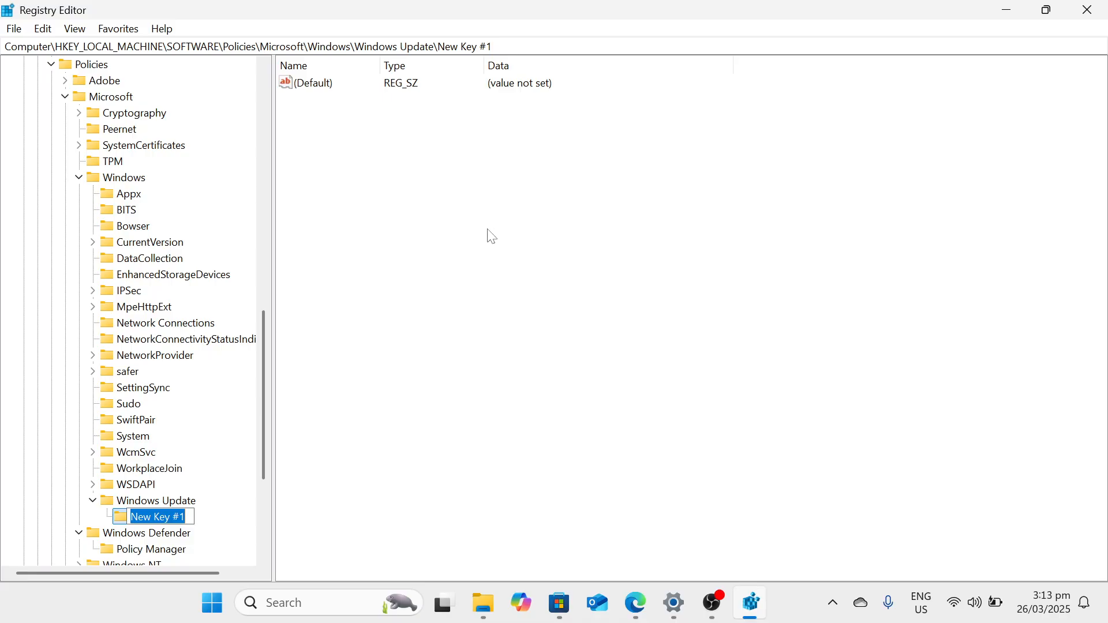
{"action": "type", "text": "A"}
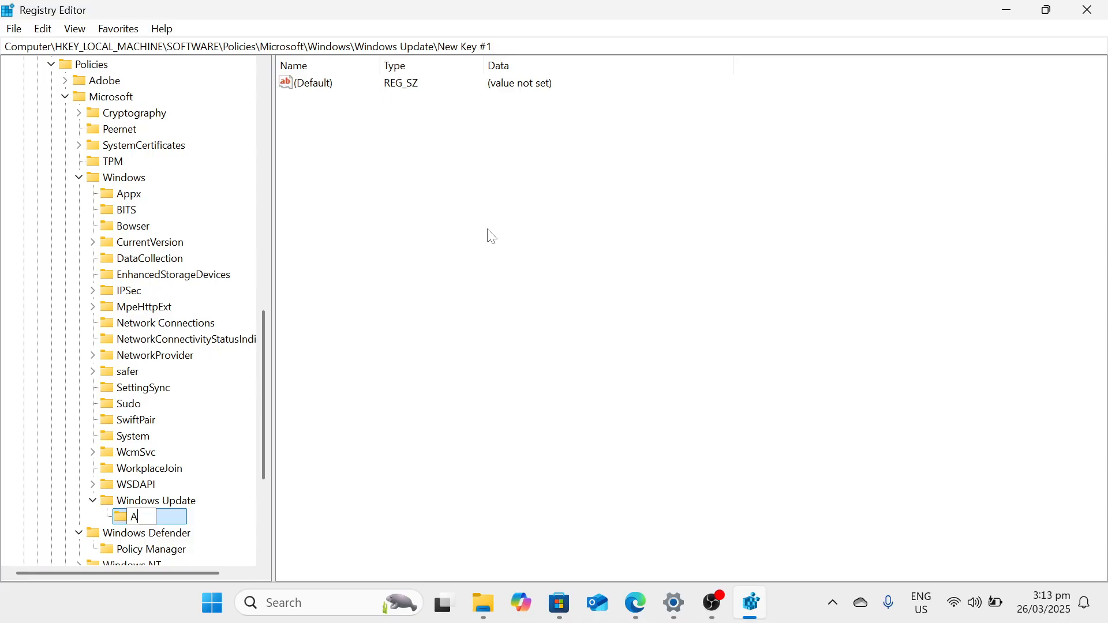
{"action": "type", "text": "u"}
{"action": "key", "text": "BackSpace"}
{"action": "type", "text": "U"}
{"action": "key", "text": "Return"}
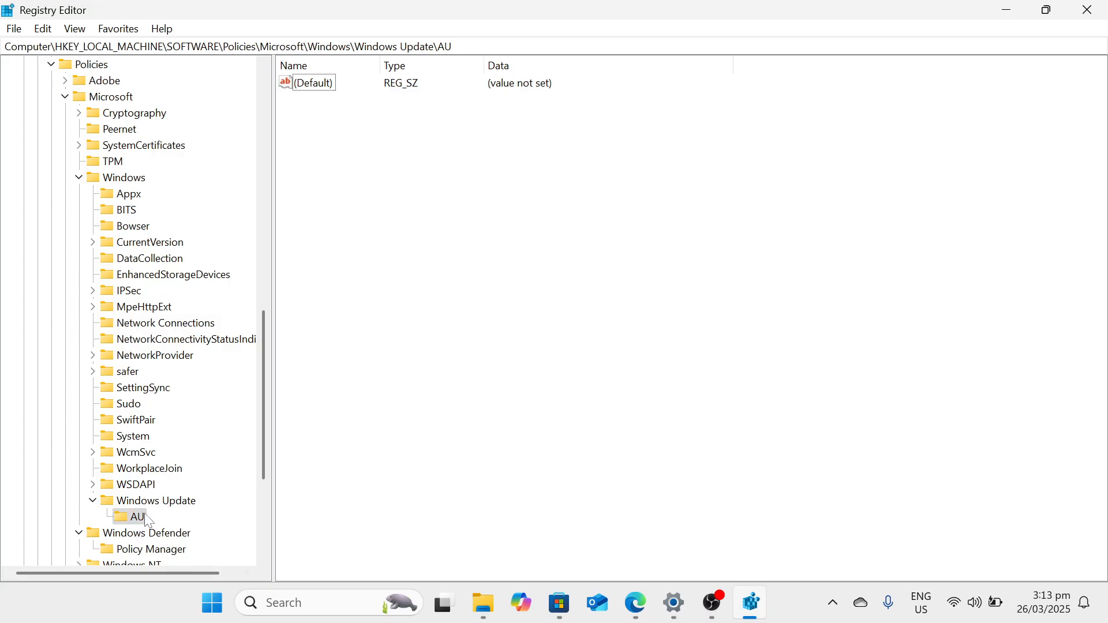
Add a DWORD (32-bit) value named NoAutoUpdate to the AU key.
{"action": "right_click", "coordinate": [469, 186]}
{"action": "mouse_move", "coordinate": [514, 192]}
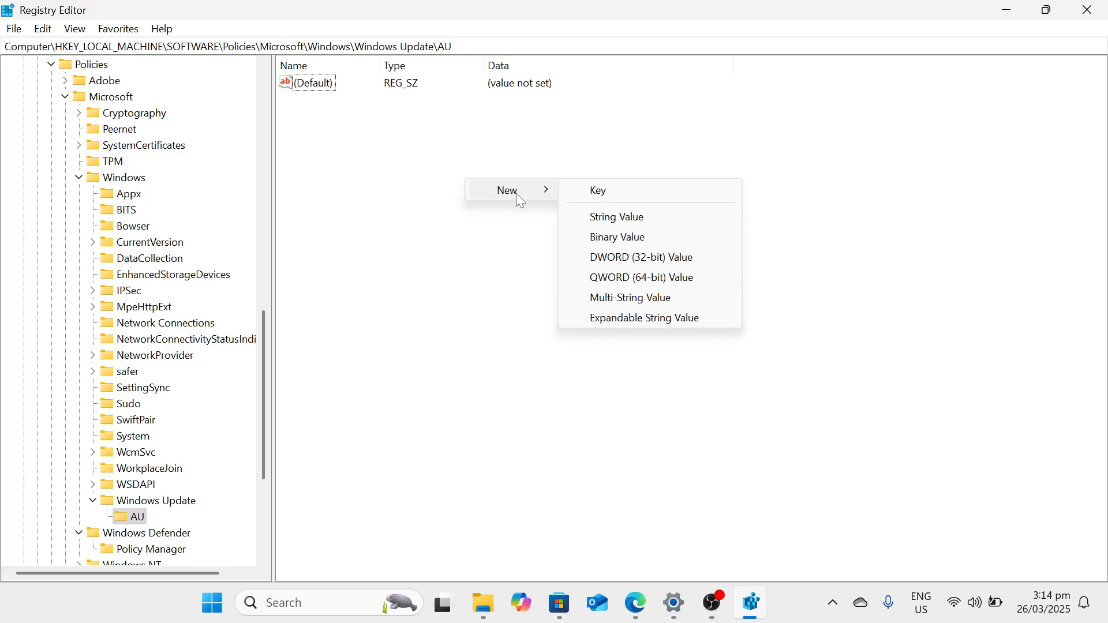
{"action": "left_click", "coordinate": [613, 258]}
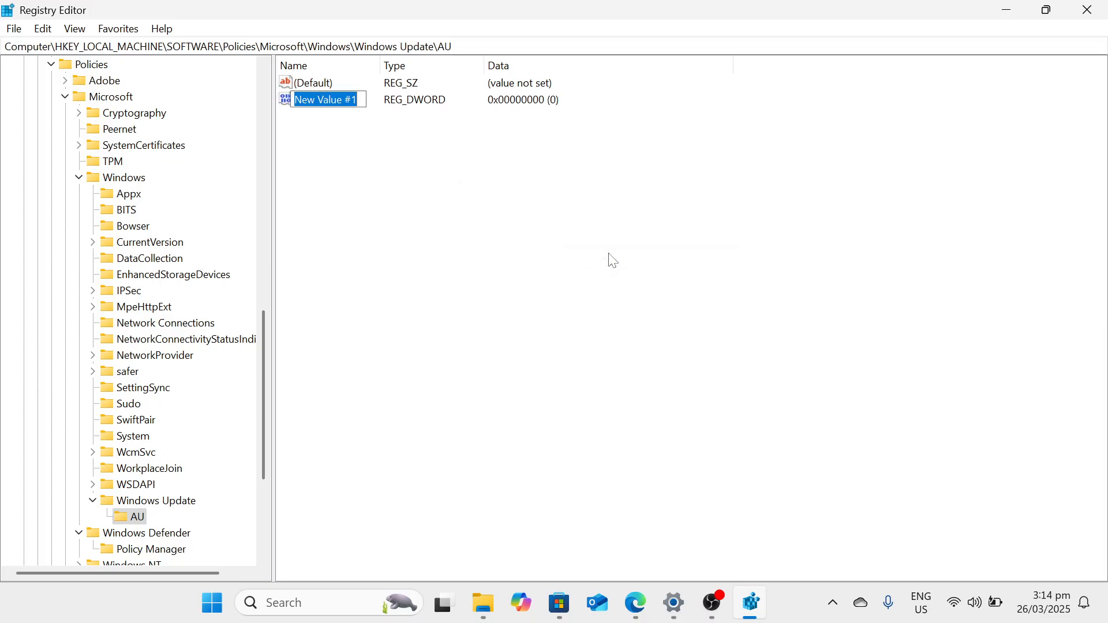
{"action": "type", "text": "nO"}
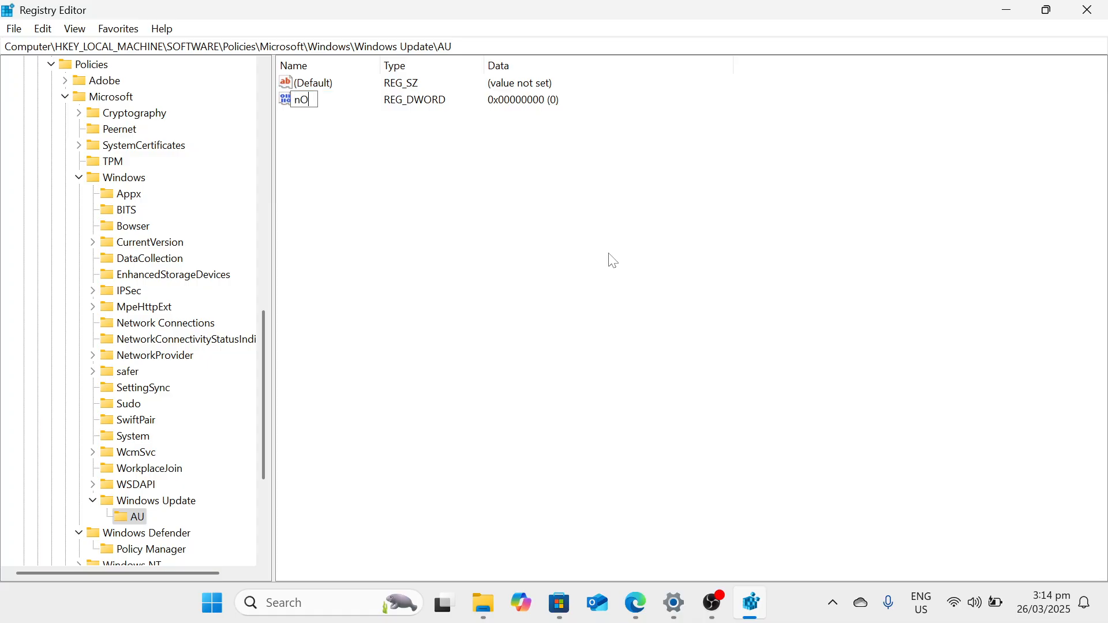
{"action": "key", "text": "BackSpace"}
{"action": "key", "text": "BackSpace"}
{"action": "type", "text": "NoAuto"}
{"action": "type", "text": "Update"}
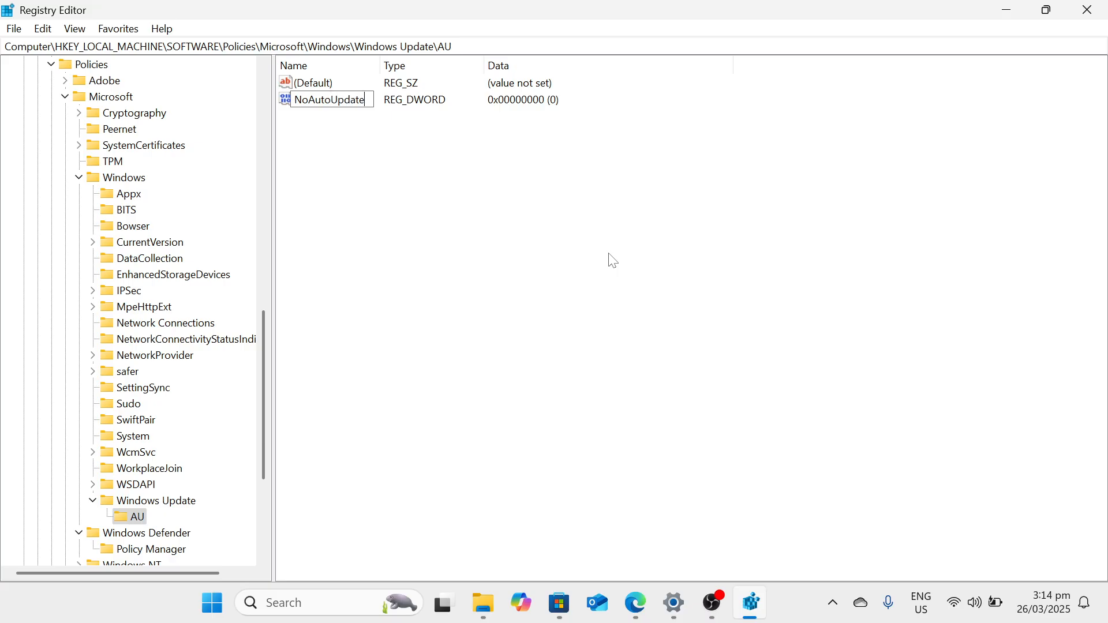
{"action": "key", "text": "Return"}
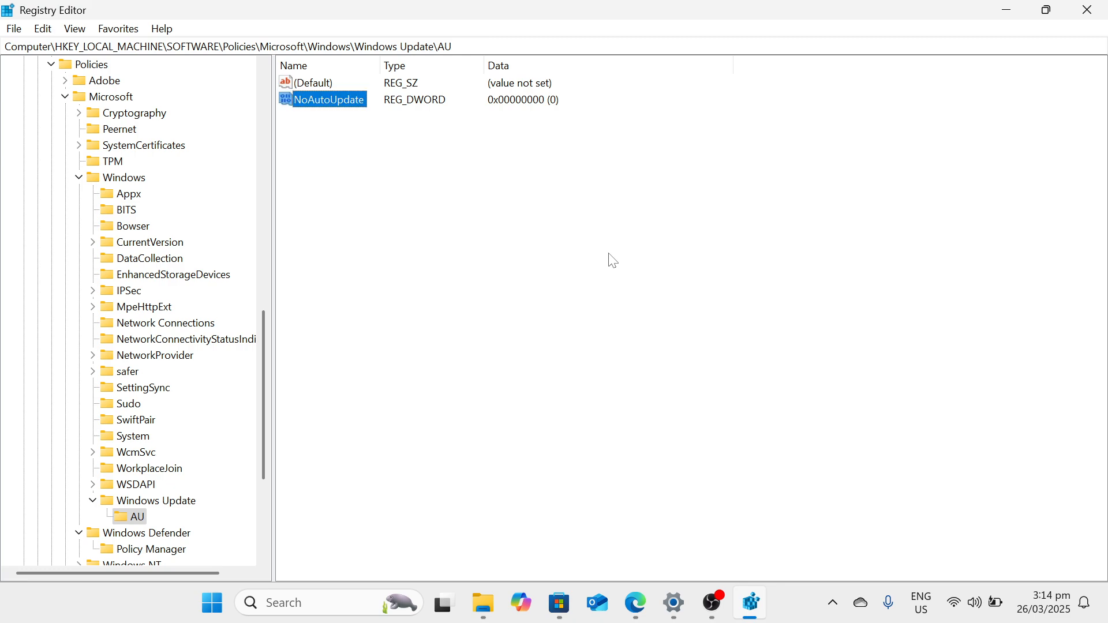
Set the value data of NoAutoUpdate to 1, with the hexadecimal base.
{"action": "right_click", "coordinate": [342, 107]}
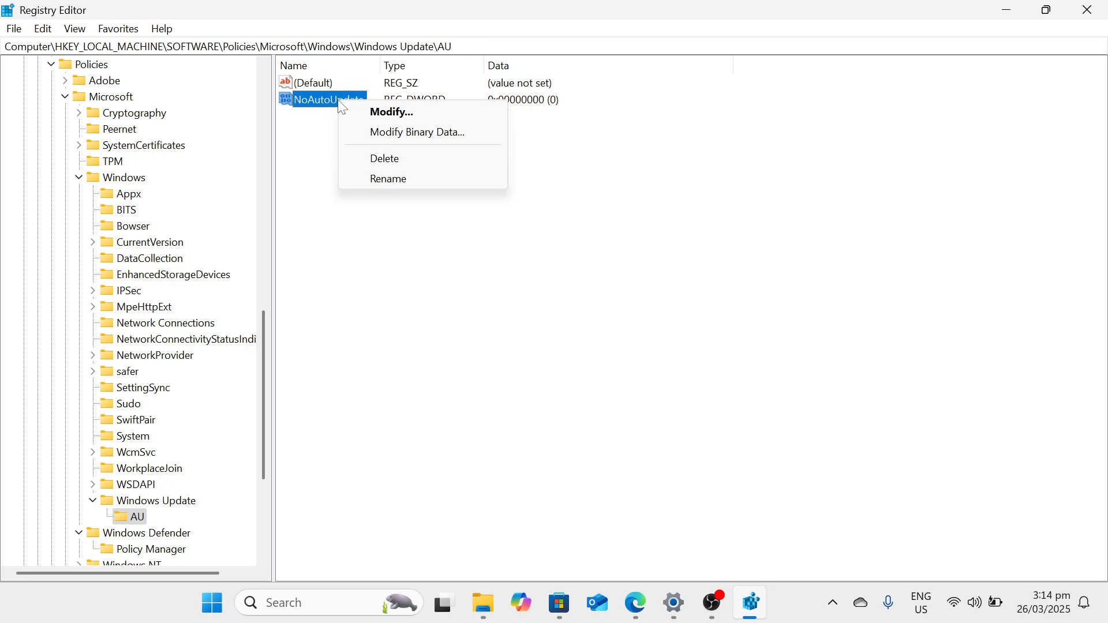
{"action": "left_click", "coordinate": [386, 113]}
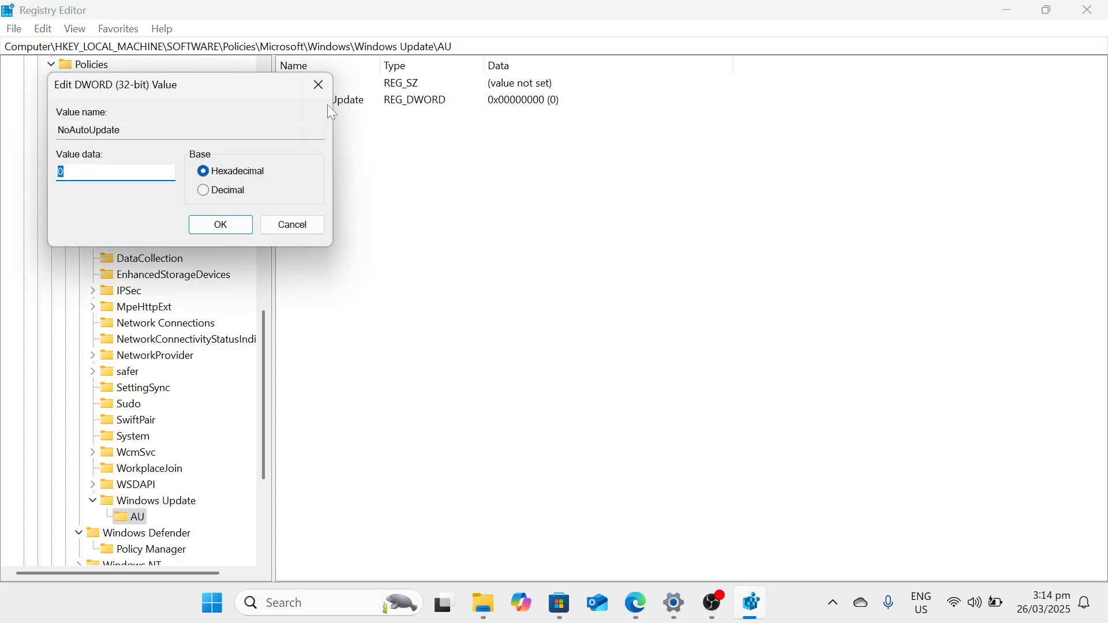
{"action": "left_click_drag", "start_coordinate": [254, 98], "coordinate": [512, 109]}
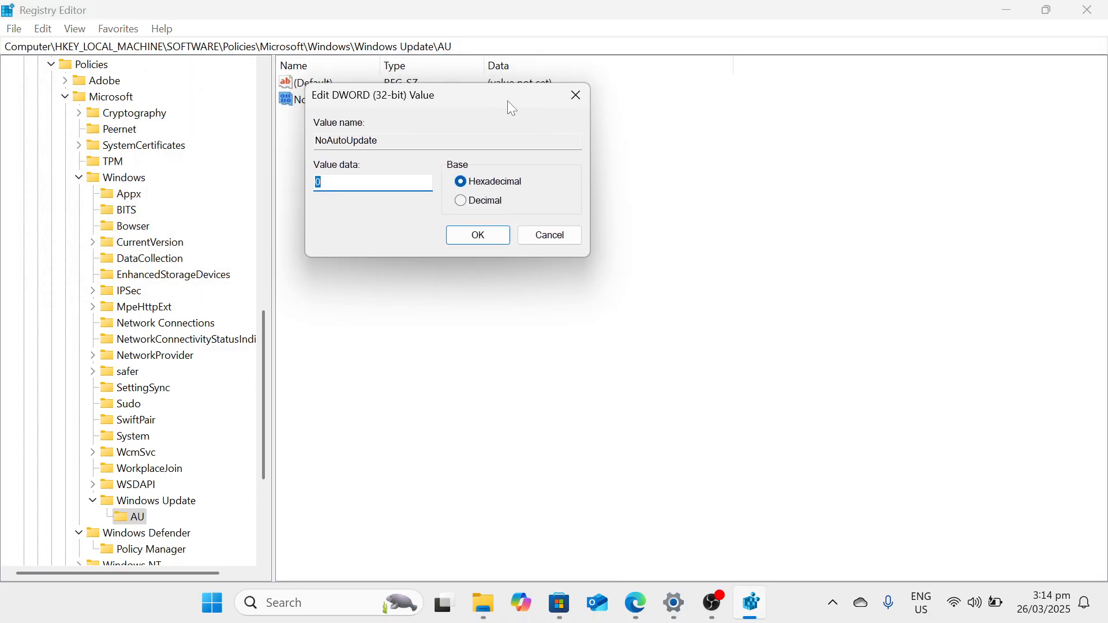
{"action": "type", "text": "1"}
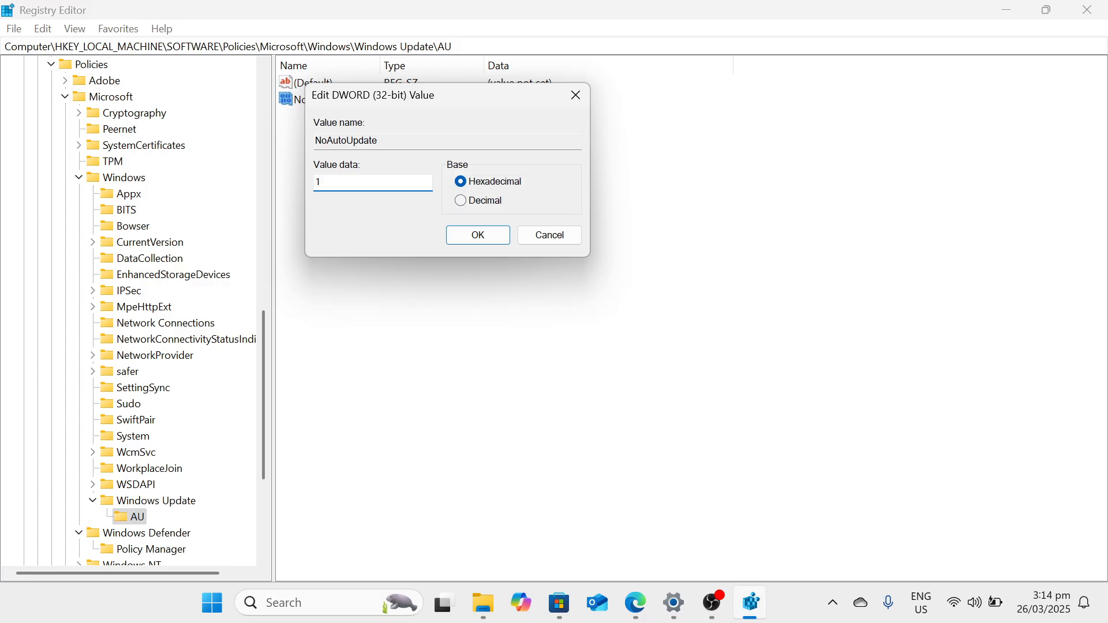